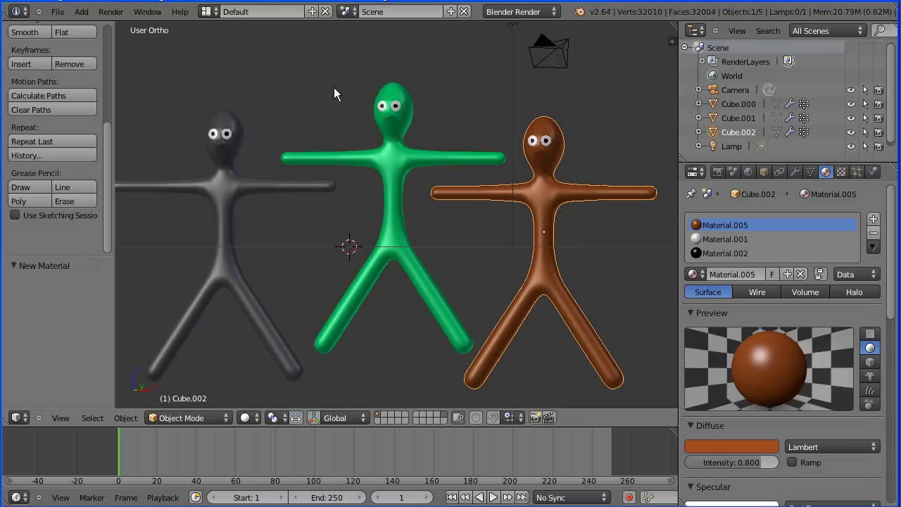
Reload a fresh start-up file, then open stickTut12.blend from the recent files
{"action": "left_click", "coordinate": [58, 11]}
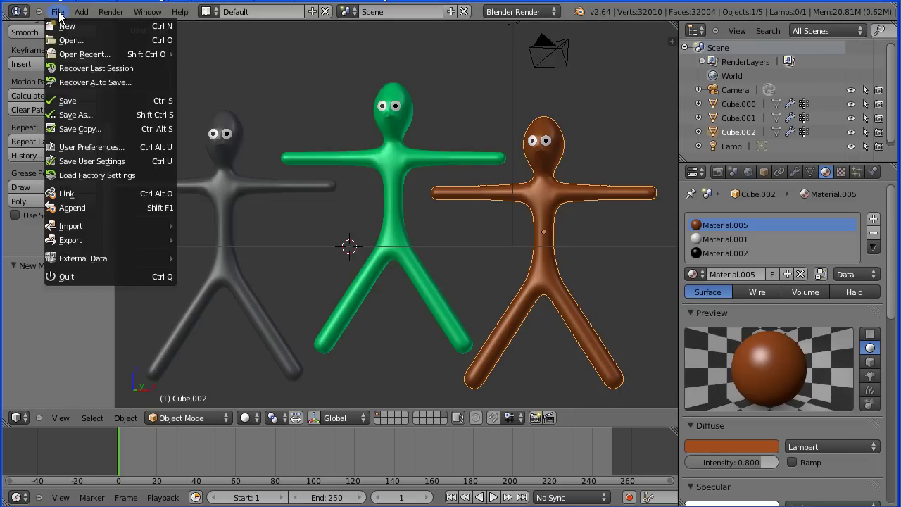
{"action": "left_click", "coordinate": [68, 26]}
{"action": "left_click", "coordinate": [68, 35]}
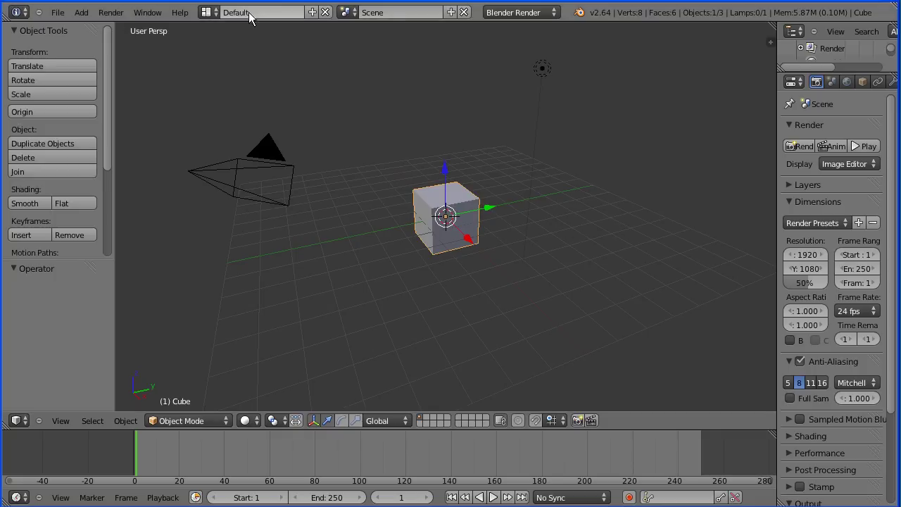
{"action": "left_click", "coordinate": [58, 12]}
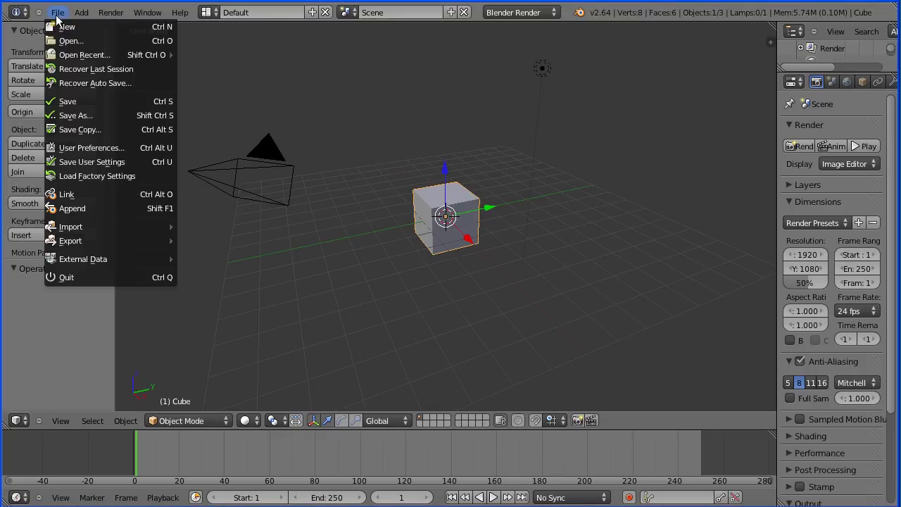
{"action": "mouse_move", "coordinate": [68, 54]}
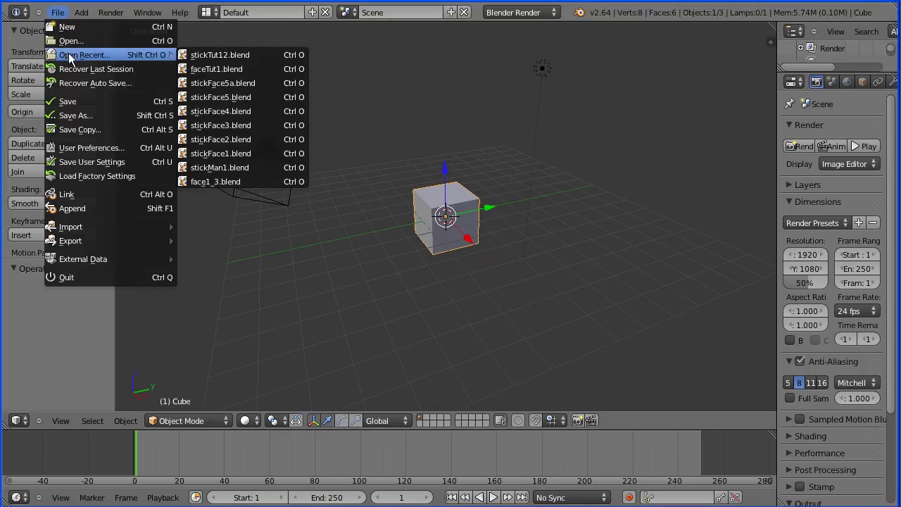
{"action": "left_click", "coordinate": [262, 54]}
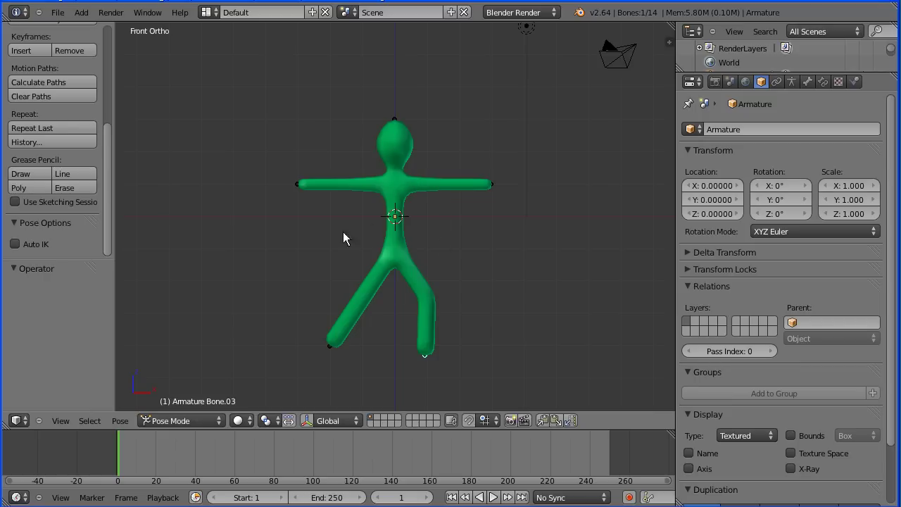
Clear the posed bones' rotation so the bent leg straightens
{"action": "left_click", "coordinate": [124, 421]}
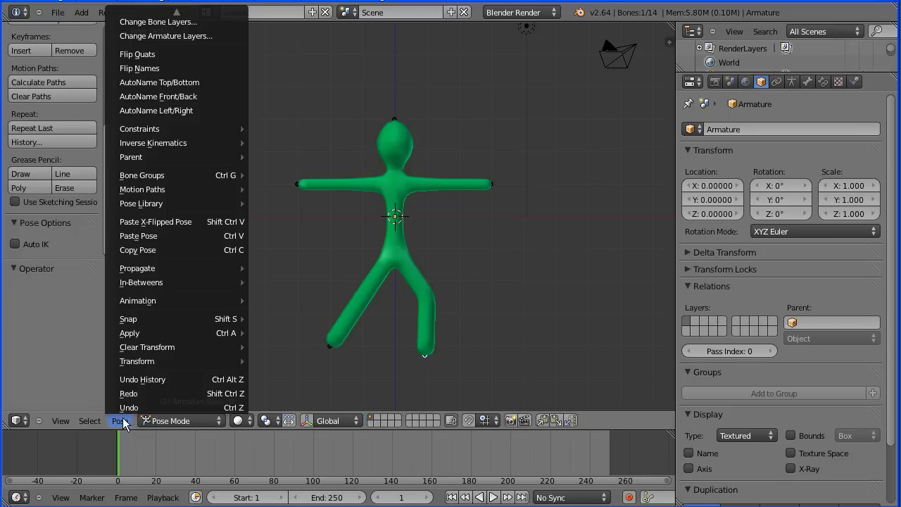
{"action": "mouse_move", "coordinate": [131, 347]}
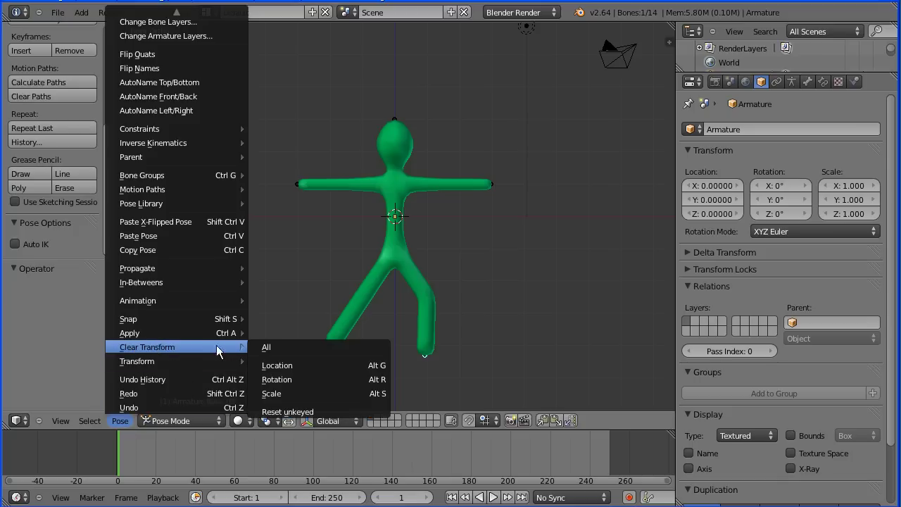
{"action": "left_click", "coordinate": [359, 381]}
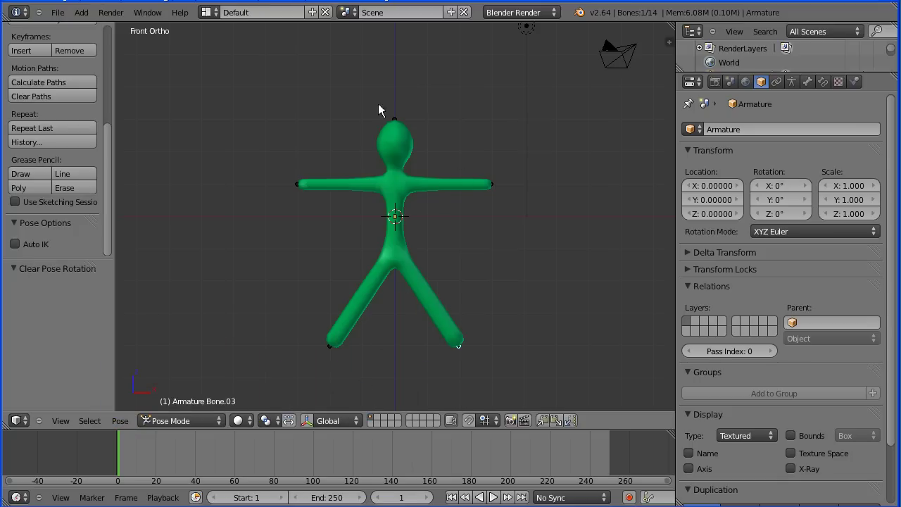
In Object Mode, select the figure mesh and set its Subsurf view level to 2
{"action": "key", "text": "ctrl+Tab"}
{"action": "right_click", "coordinate": [415, 141]}
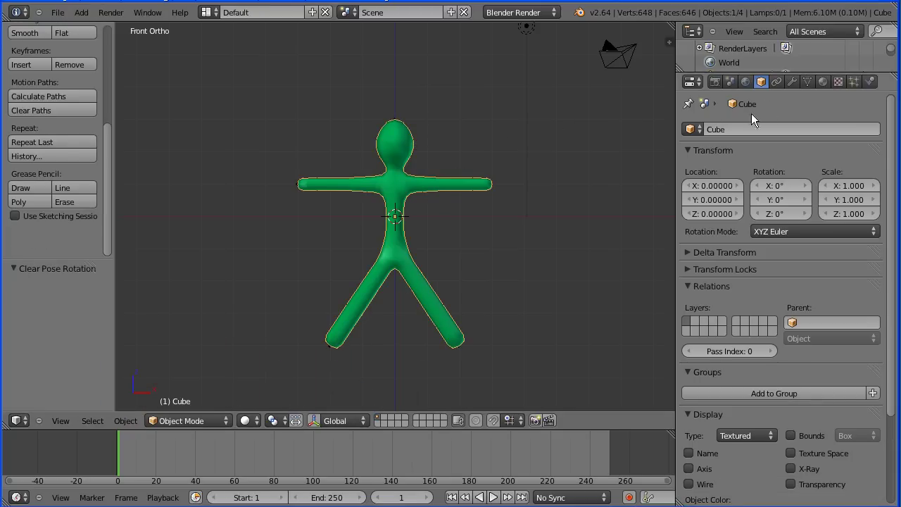
{"action": "left_click", "coordinate": [794, 83]}
{"action": "scroll", "coordinate": [893, 136], "scroll_direction": "down", "scroll_amount": 4}
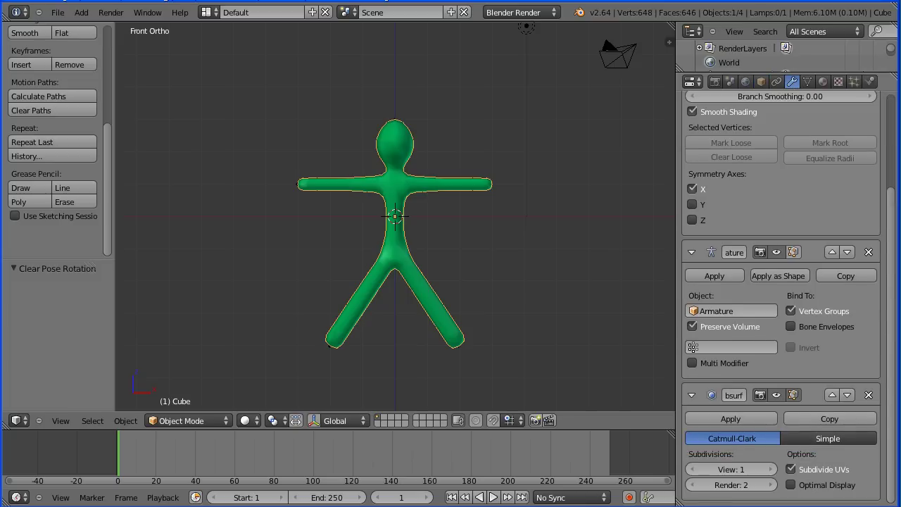
{"action": "left_click_drag", "start_coordinate": [676, 387], "coordinate": [647, 387]}
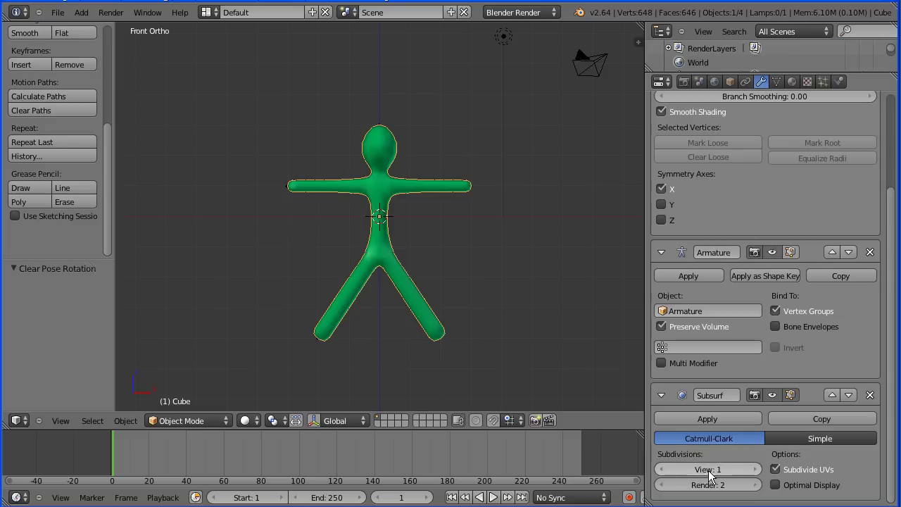
{"action": "left_click", "coordinate": [755, 469]}
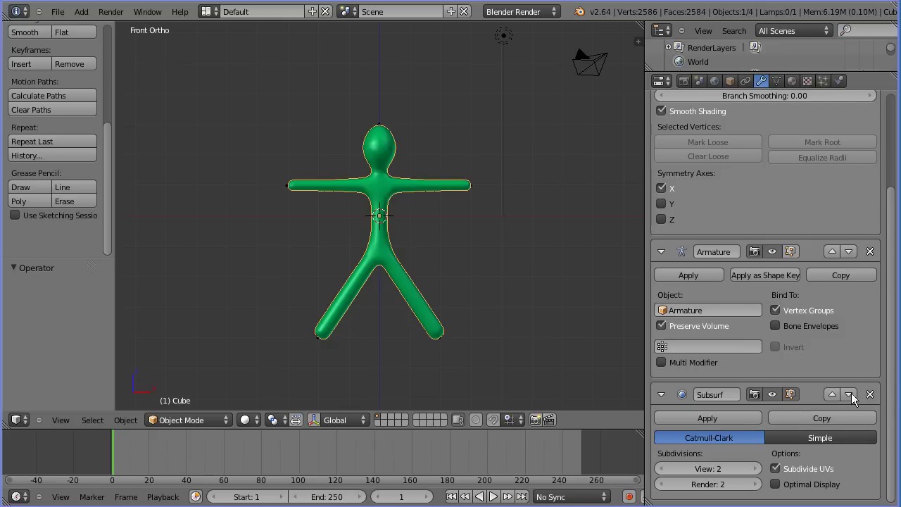
{"action": "left_click_drag", "start_coordinate": [891, 391], "coordinate": [899, 289]}
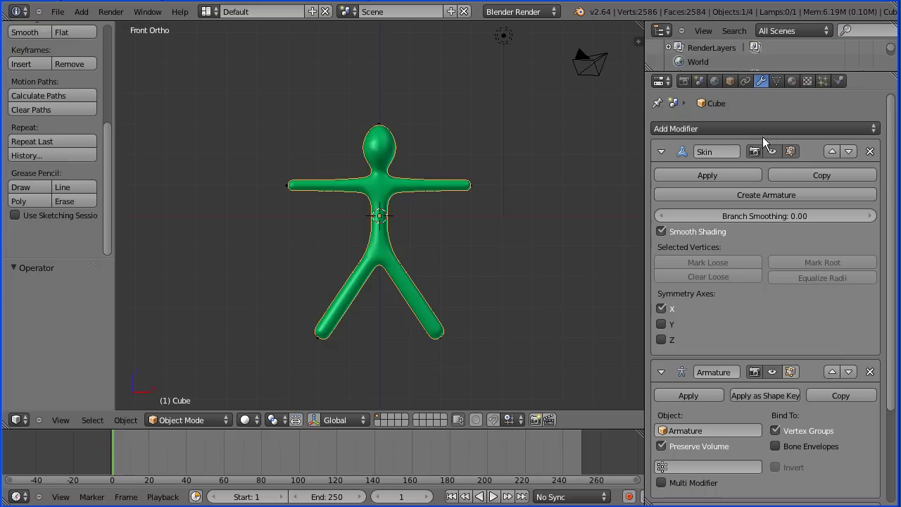
Apply the Skin, Armature and Subsurf modifiers, then enter Edit Mode
{"action": "left_click", "coordinate": [729, 174]}
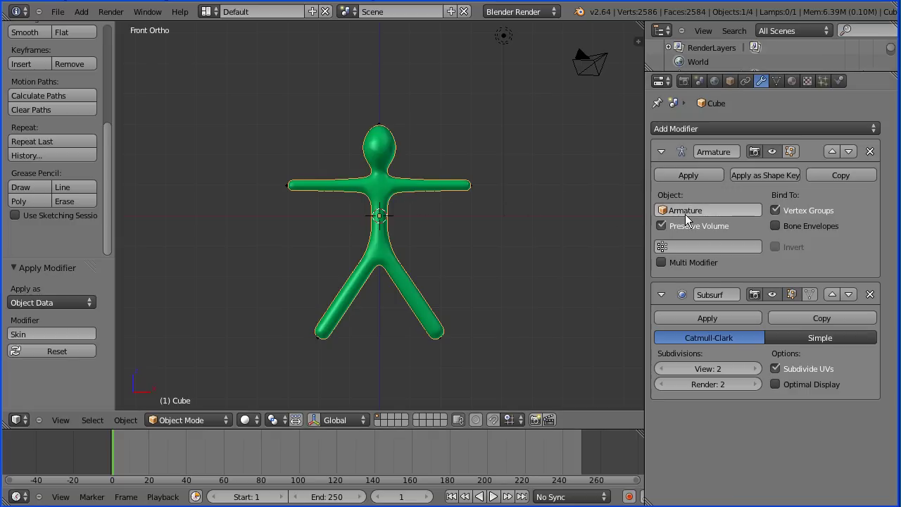
{"action": "left_click", "coordinate": [713, 175]}
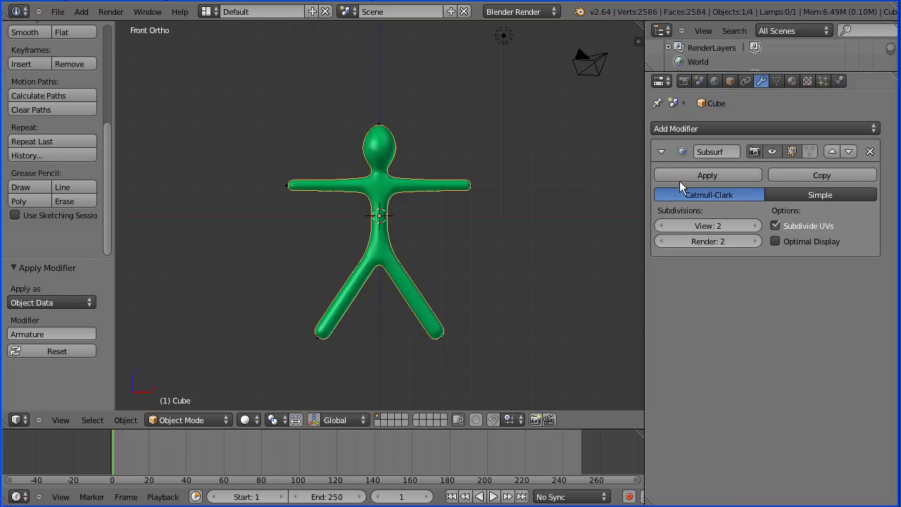
{"action": "left_click", "coordinate": [733, 175]}
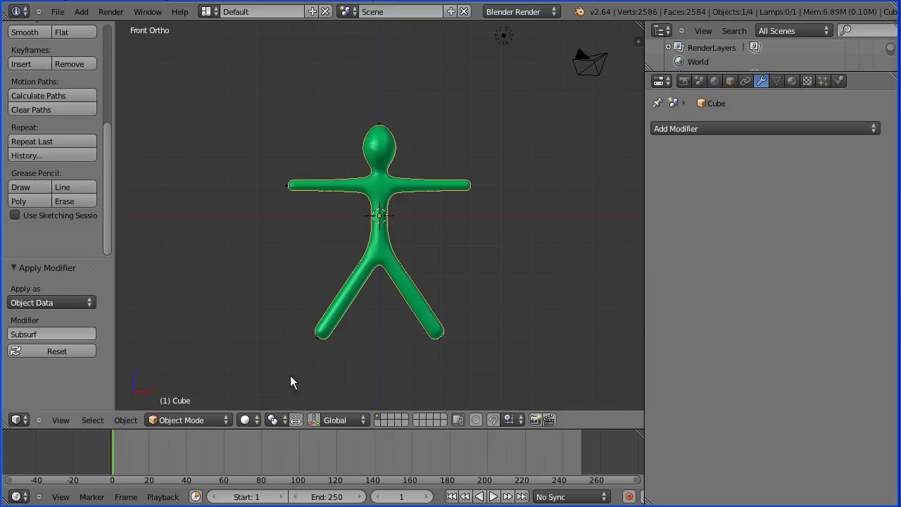
{"action": "left_click", "coordinate": [189, 417]}
{"action": "left_click", "coordinate": [202, 391]}
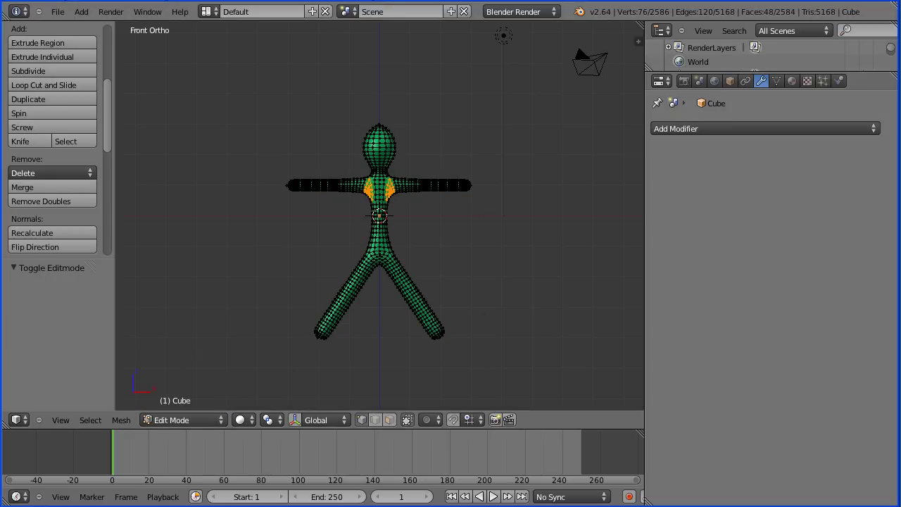
Switch to face select mode and select one face on the front of the head
{"action": "scroll", "coordinate": [459, 255], "scroll_direction": "up", "scroll_amount": 7}
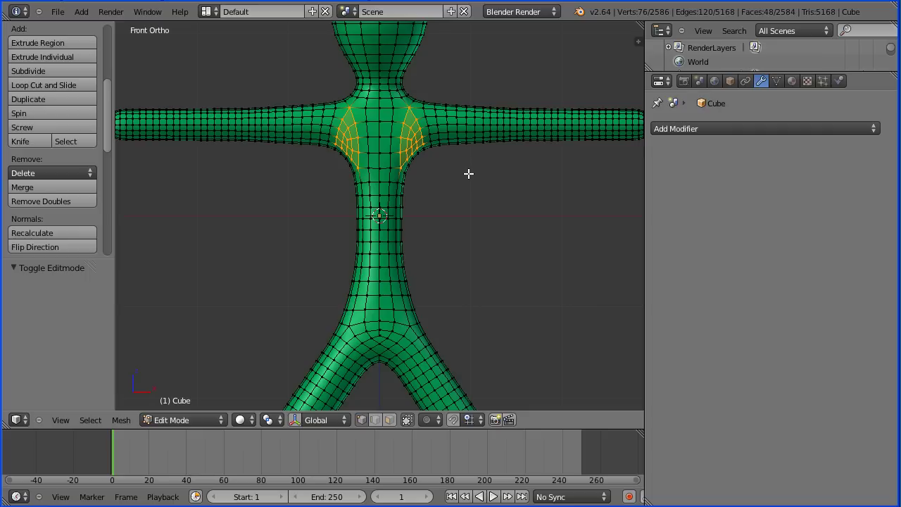
{"action": "scroll", "coordinate": [471, 176], "scroll_direction": "down", "scroll_amount": 2, "text": "shift"}
{"action": "scroll", "coordinate": [470, 177], "scroll_direction": "up", "scroll_amount": 8, "text": "shift"}
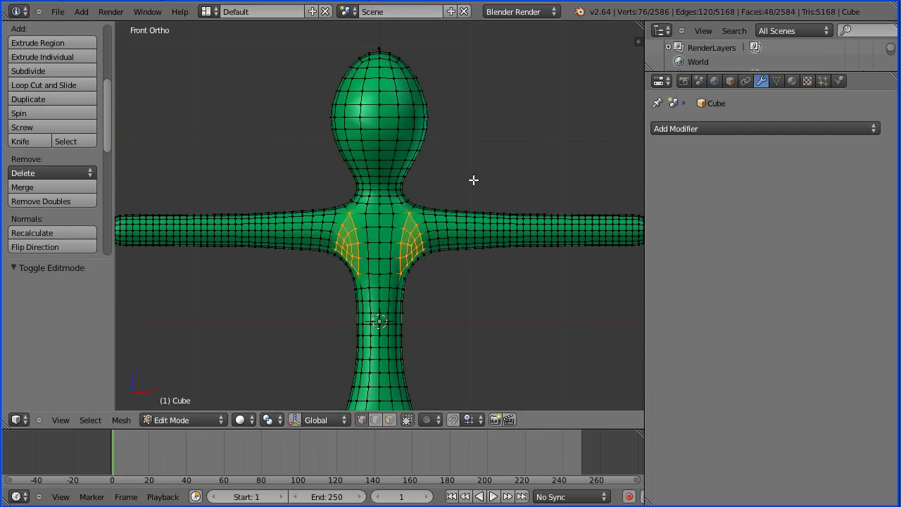
{"action": "left_click", "coordinate": [393, 419]}
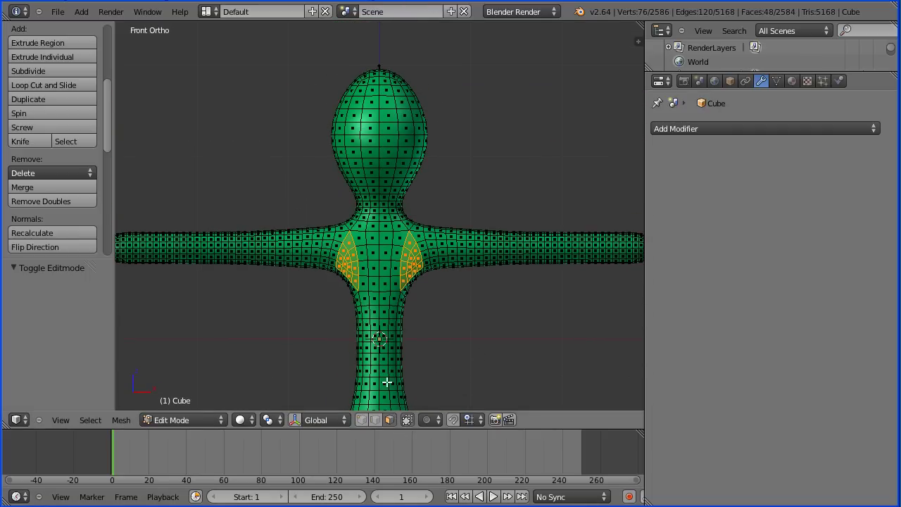
{"action": "right_click", "coordinate": [386, 129]}
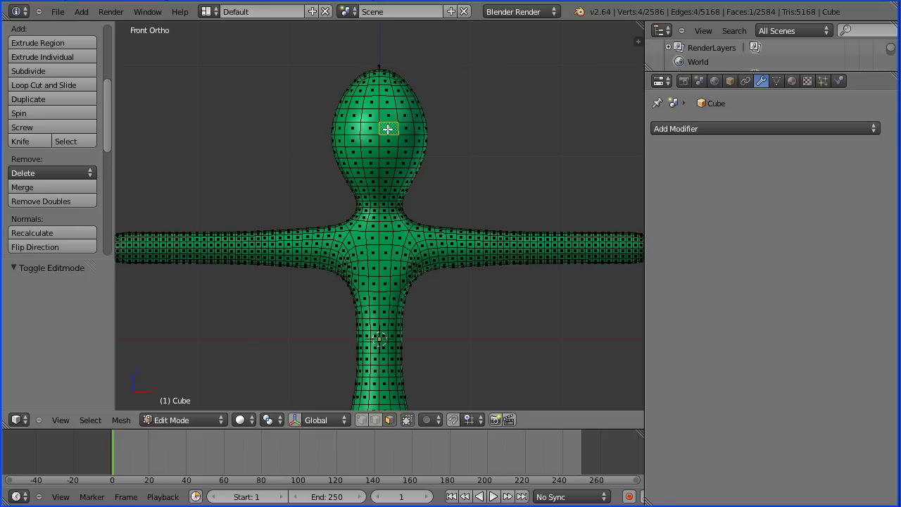
Circle-select the surrounding front head faces and delete them, leaving an opening
{"action": "key", "text": "c"}
{"action": "scroll", "coordinate": [331, 127], "scroll_direction": "down", "scroll_amount": 4}
{"action": "scroll", "coordinate": [377, 144], "scroll_direction": "up", "scroll_amount": 3}
{"action": "scroll", "coordinate": [377, 144], "scroll_direction": "up", "scroll_amount": 2}
{"action": "mouse_move", "coordinate": [380, 143]}
{"action": "left_mouse_down"}
{"action": "mouse_move", "coordinate": [360, 122]}
{"action": "mouse_move", "coordinate": [362, 156]}
{"action": "mouse_move", "coordinate": [401, 155]}
{"action": "mouse_move", "coordinate": [401, 120]}
{"action": "mouse_move", "coordinate": [388, 128]}
{"action": "left_mouse_up"}
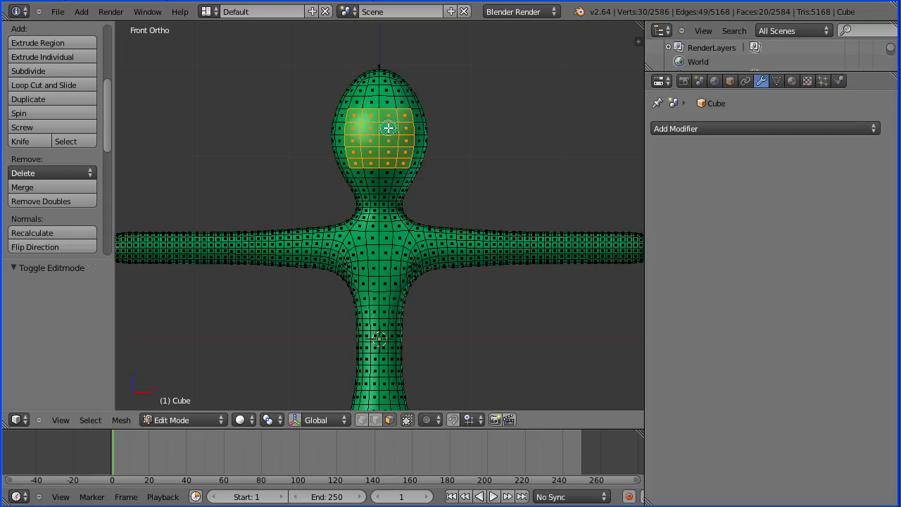
{"action": "right_click", "coordinate": [382, 117]}
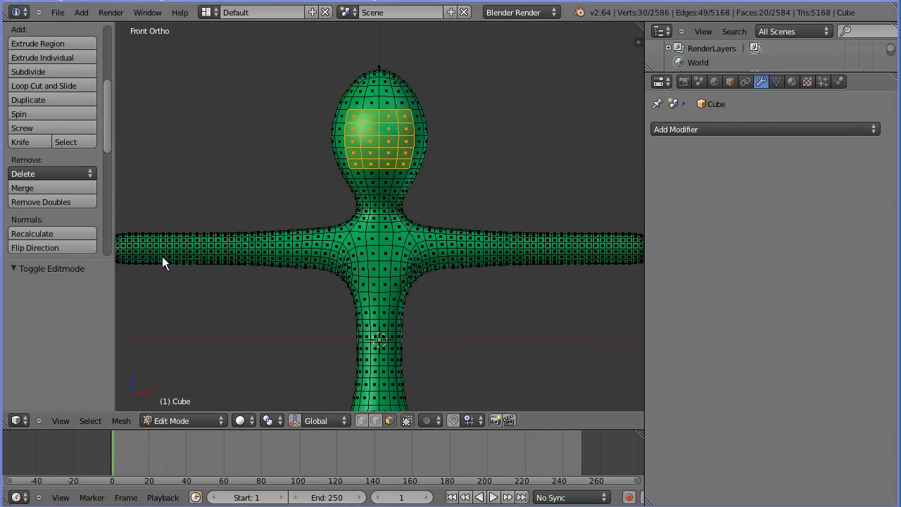
{"action": "left_click", "coordinate": [70, 172]}
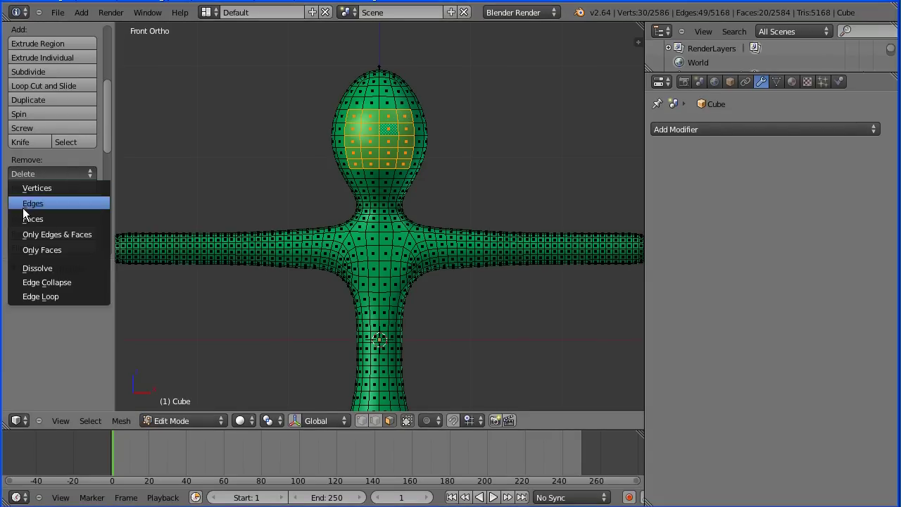
{"action": "left_click", "coordinate": [73, 219]}
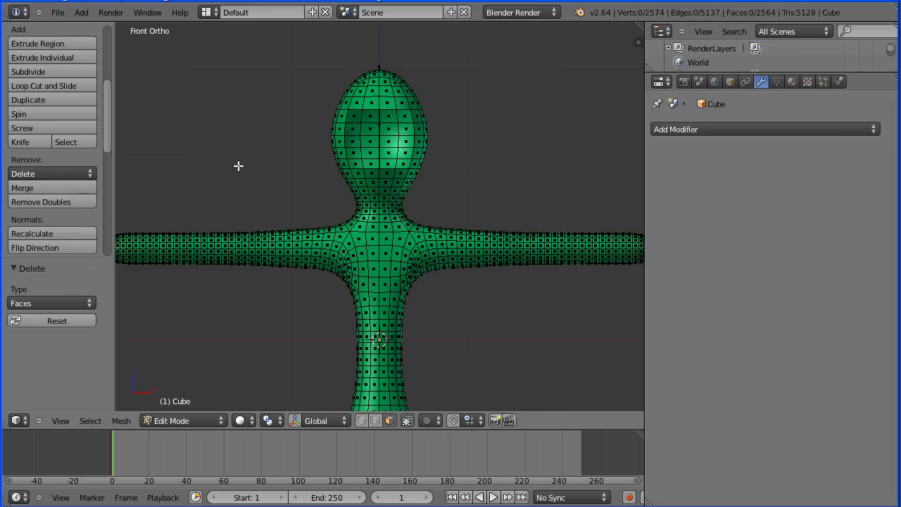
Select the head hole's edge loop, hide everything else in the mesh, and hide the armature
{"action": "left_click", "coordinate": [360, 421]}
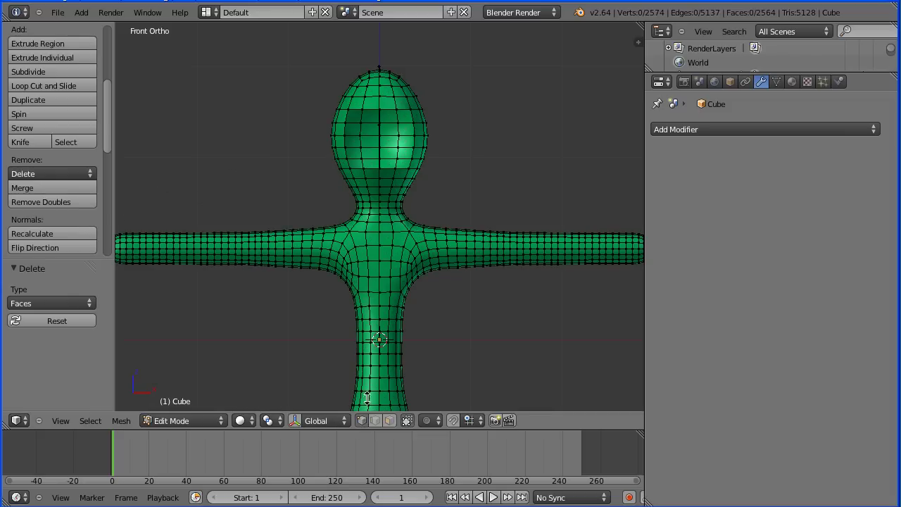
{"action": "right_click", "coordinate": [396, 168], "text": "alt"}
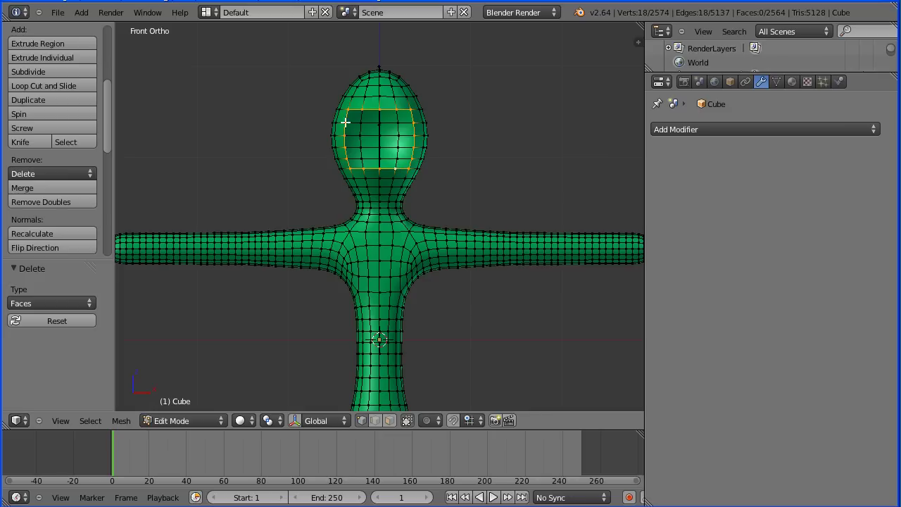
{"action": "left_click", "coordinate": [93, 420]}
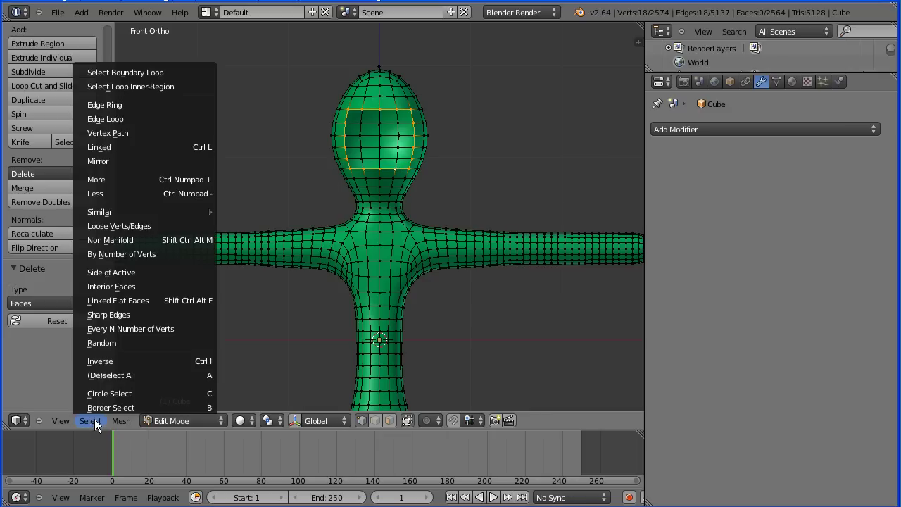
{"action": "left_click", "coordinate": [140, 364]}
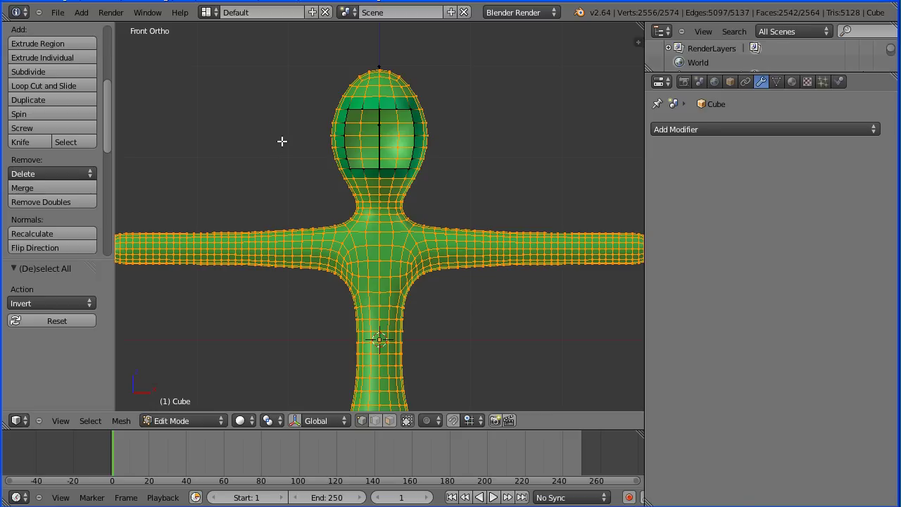
{"action": "key", "text": "h"}
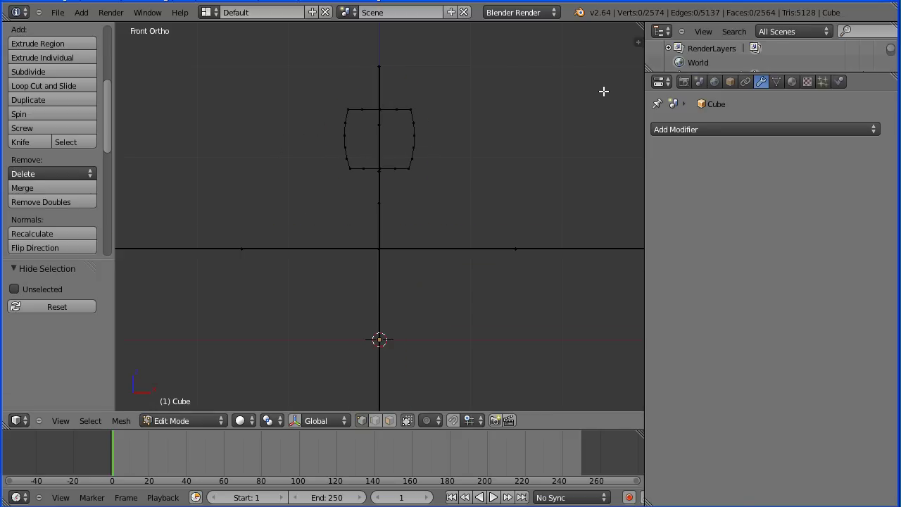
{"action": "left_click_drag", "start_coordinate": [709, 71], "coordinate": [715, 115]}
{"action": "left_click", "coordinate": [851, 90]}
Add a mesh circle with radius 0.15 and 8 vertices
{"action": "key", "text": "Tab"}
{"action": "key", "text": "Tab"}
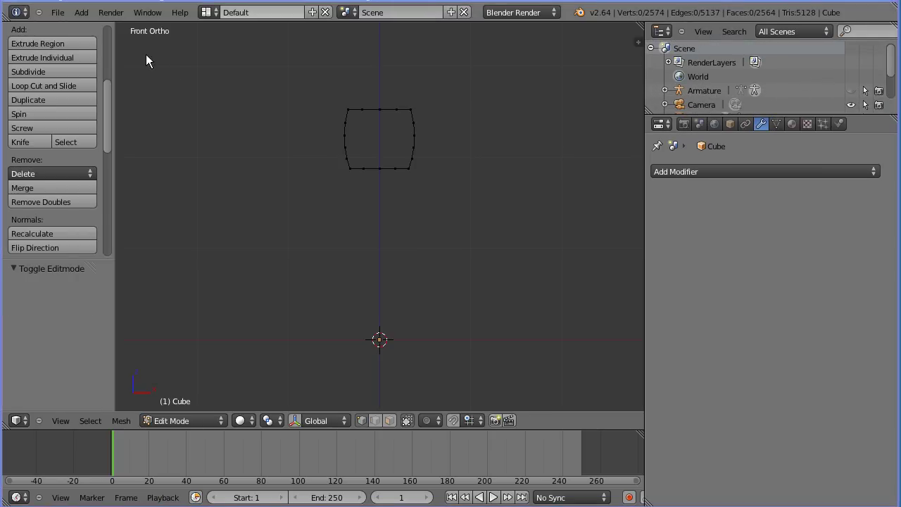
{"action": "left_click", "coordinate": [80, 12]}
{"action": "mouse_move", "coordinate": [112, 27]}
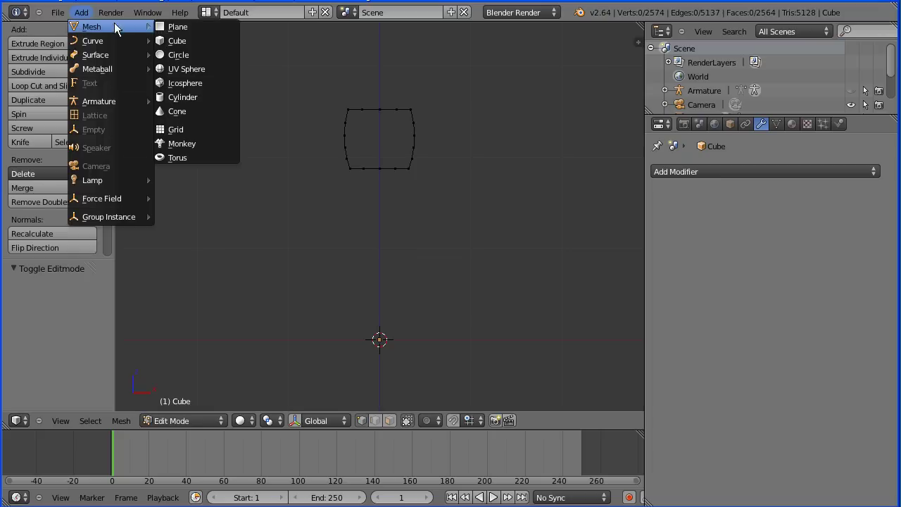
{"action": "left_click", "coordinate": [216, 55]}
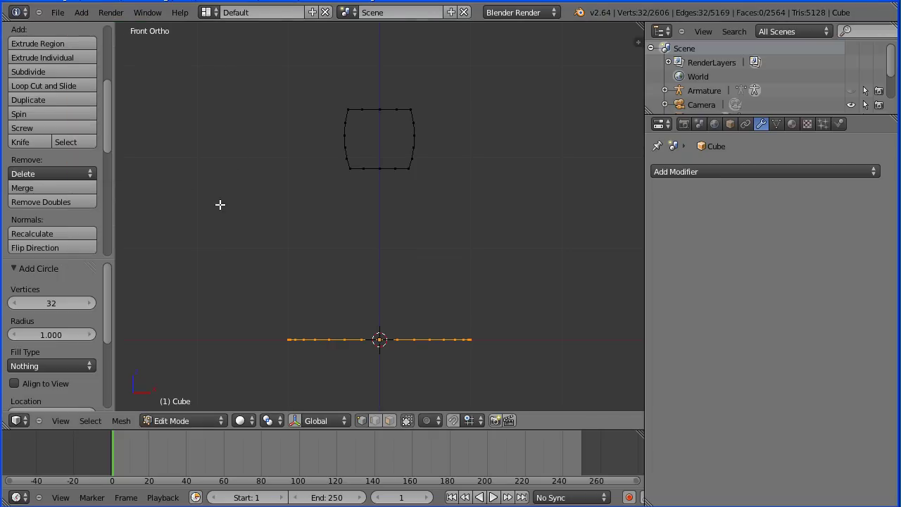
{"action": "left_click", "coordinate": [58, 332]}
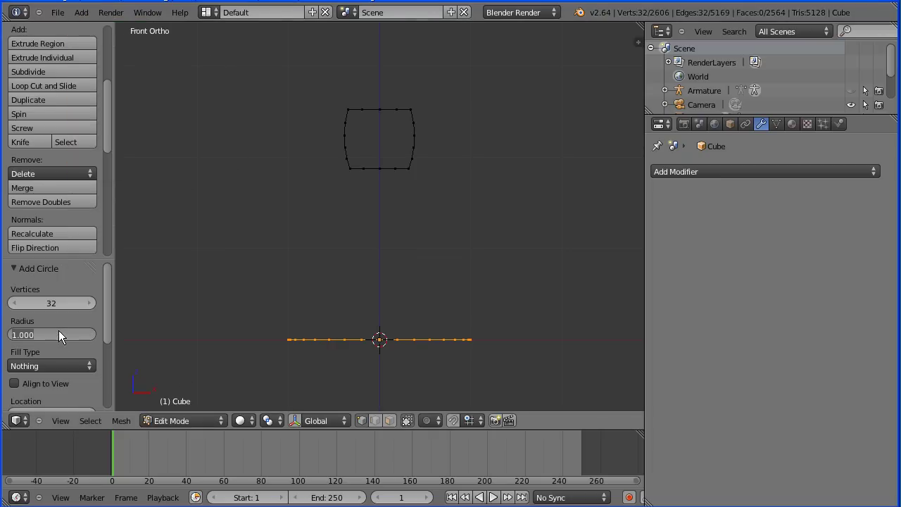
{"action": "key", "text": "BackSpace"}
{"action": "type", "text": ".15"}
{"action": "key", "text": "Return"}
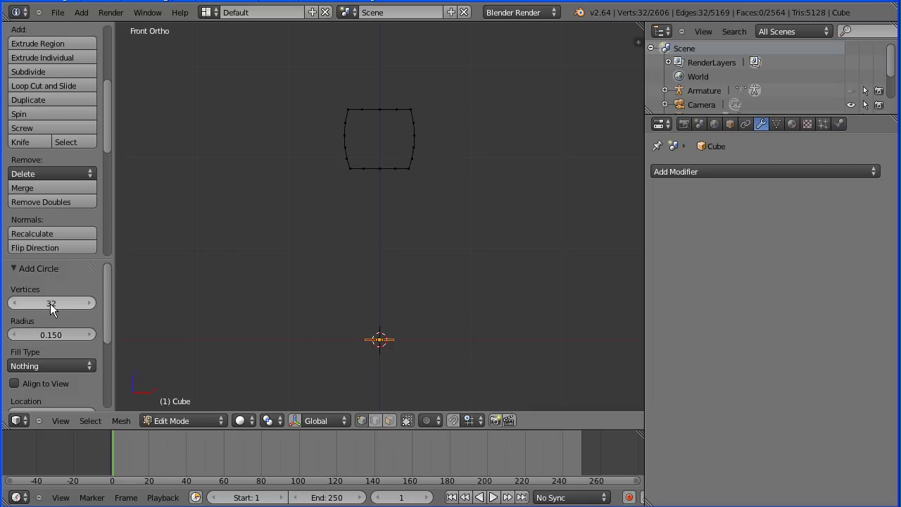
{"action": "left_click", "coordinate": [49, 303]}
{"action": "type", "text": "8"}
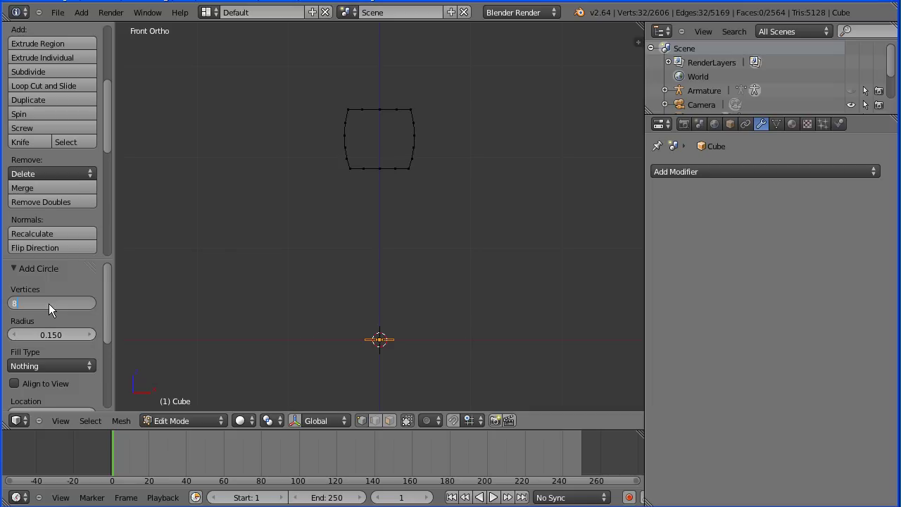
{"action": "key", "text": "Return"}
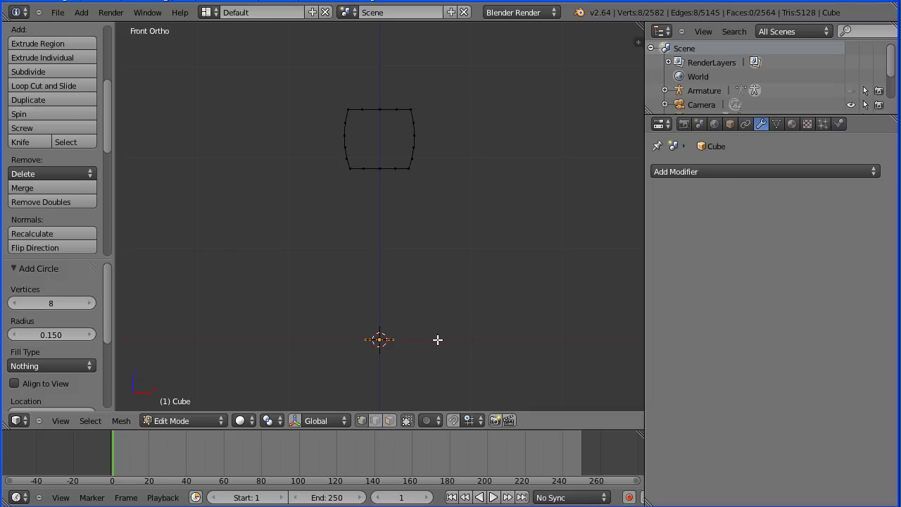
Rotate the circle 90° about X and raise it 2.06 along Z into the head loop
{"action": "key", "text": "r"}
{"action": "key", "text": "x"}
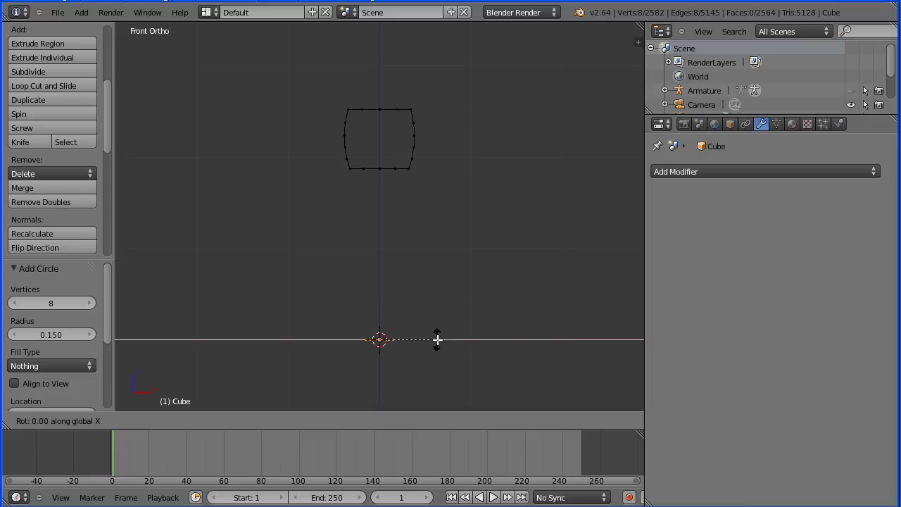
{"action": "type", "text": "90"}
{"action": "key", "text": "Return"}
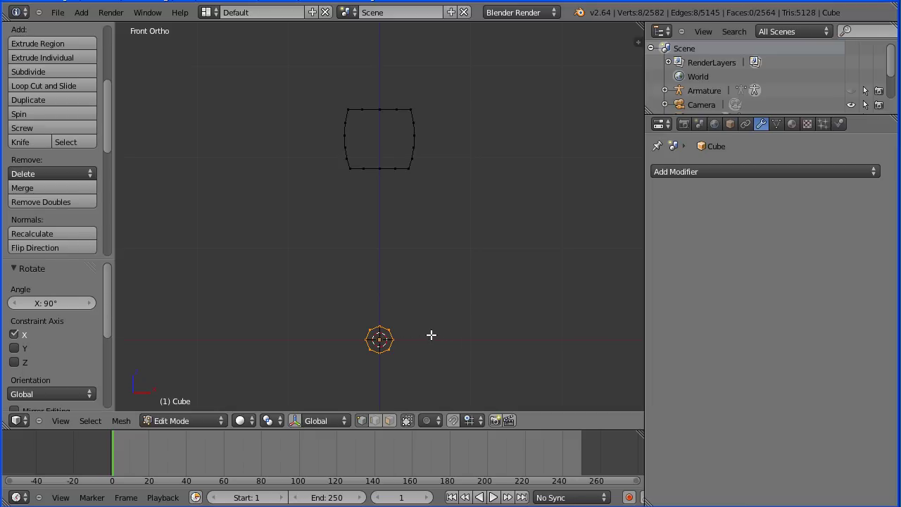
{"action": "key", "text": "g"}
{"action": "key", "text": "z"}
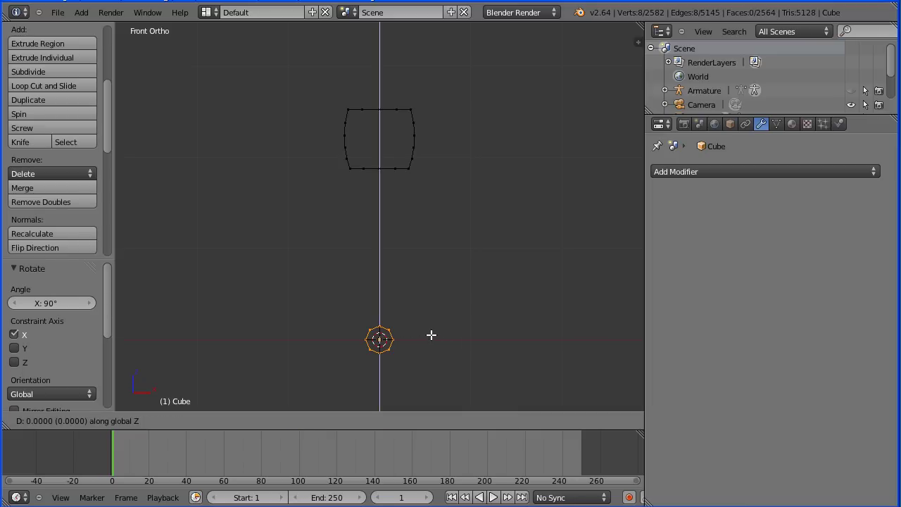
{"action": "type", "text": "2.06"}
{"action": "key", "text": "Return"}
{"action": "key", "text": "Tab"}
{"action": "key", "text": "Tab"}
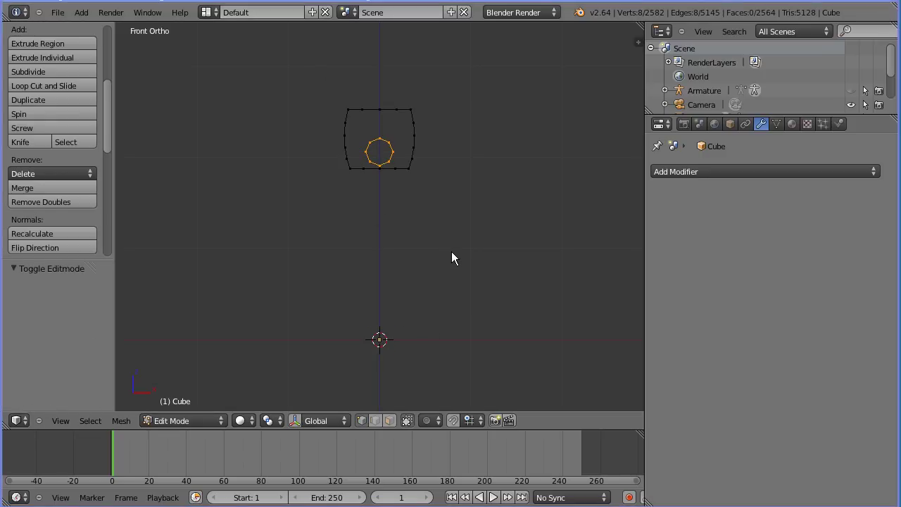
{"action": "scroll", "coordinate": [464, 246], "scroll_direction": "up", "scroll_amount": 5}
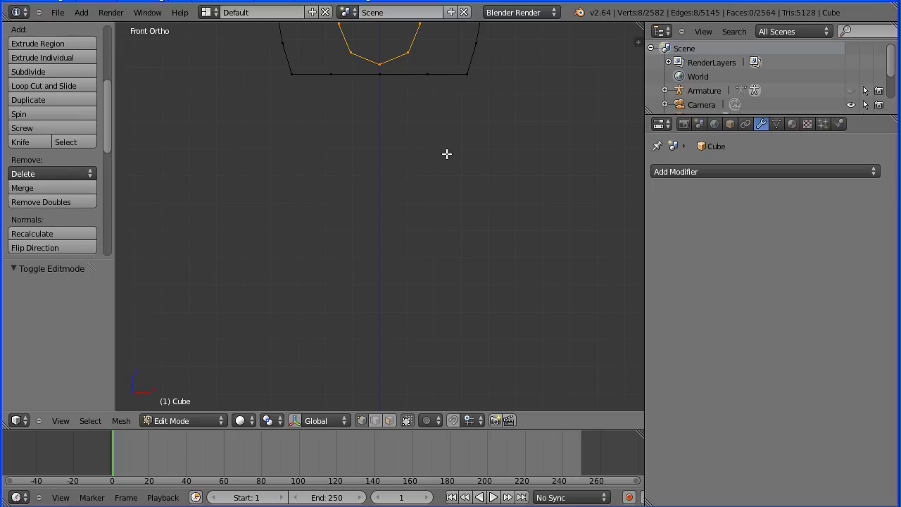
{"action": "scroll", "coordinate": [461, 128], "scroll_direction": "up", "scroll_amount": 8, "text": "shift"}
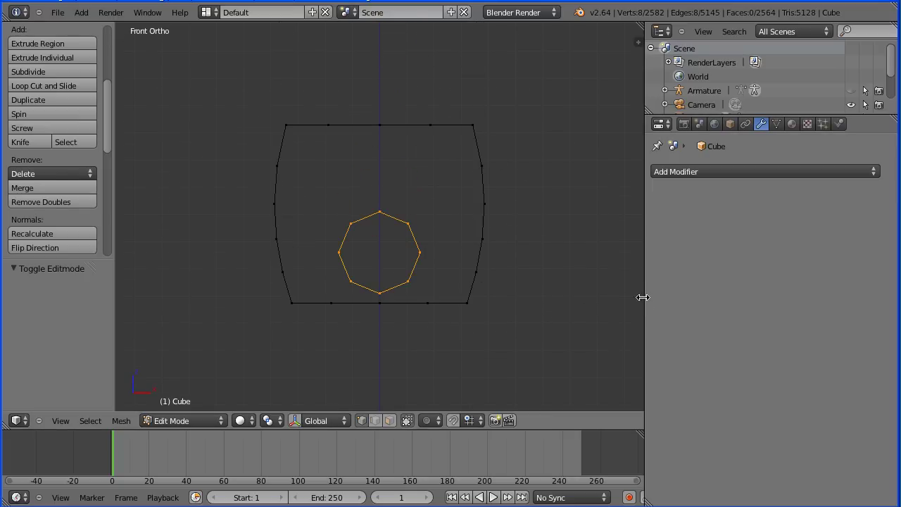
{"action": "left_click_drag", "start_coordinate": [644, 296], "coordinate": [735, 295]}
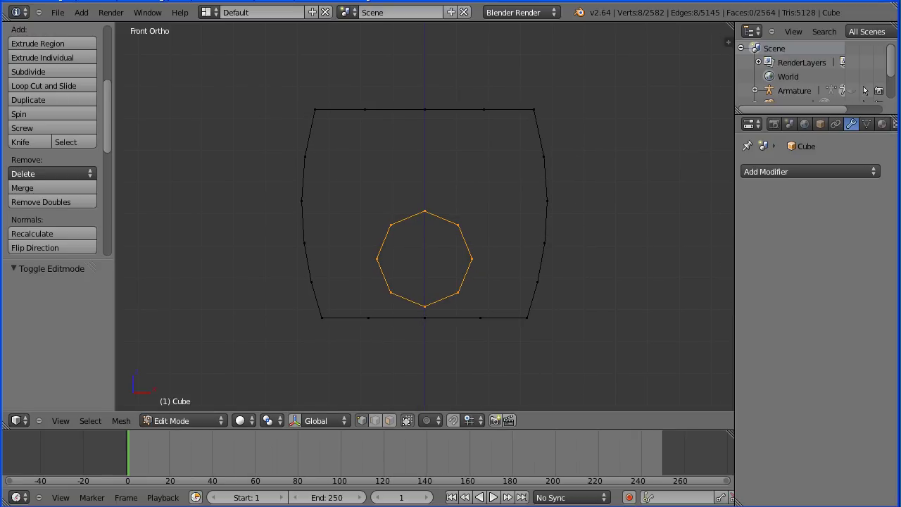
Split the 3D view and set the second view to Right view without its tool shelf
{"action": "left_click_drag", "start_coordinate": [728, 43], "coordinate": [513, 45]}
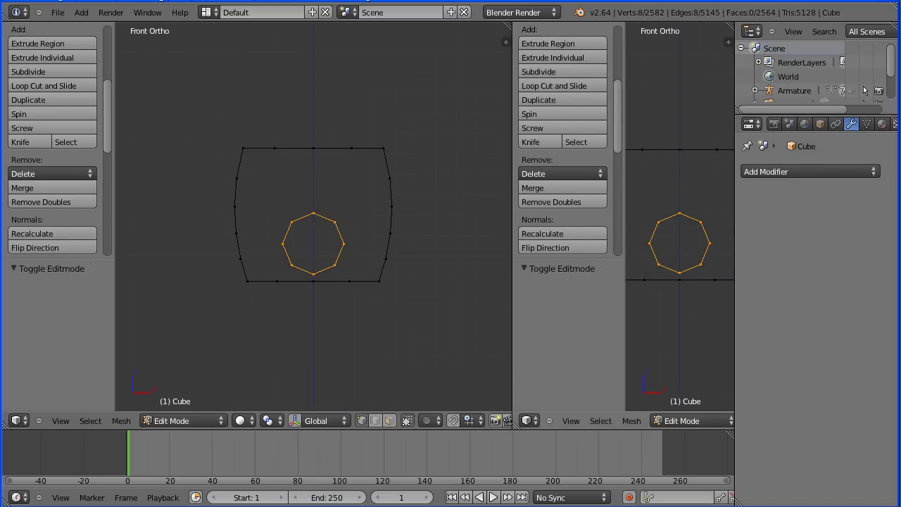
{"action": "left_click", "coordinate": [570, 420]}
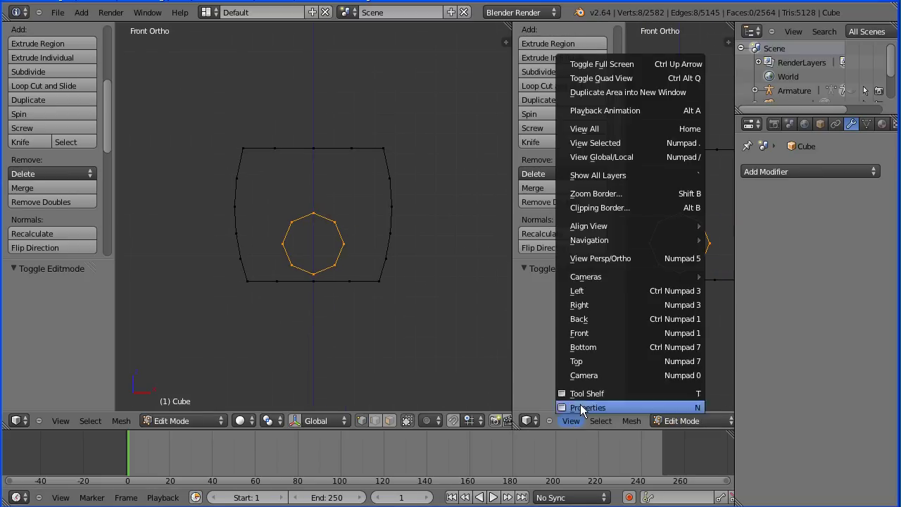
{"action": "left_click", "coordinate": [587, 392]}
{"action": "left_click", "coordinate": [577, 420]}
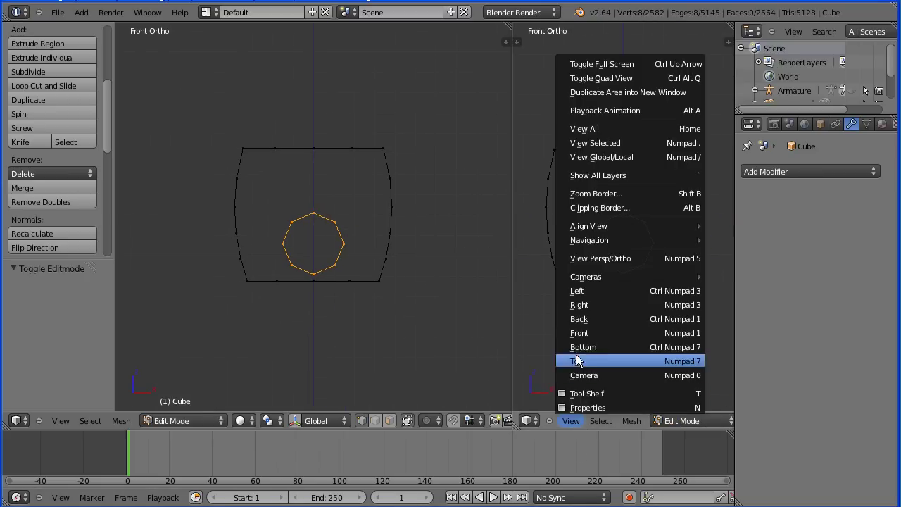
{"action": "left_click", "coordinate": [585, 304]}
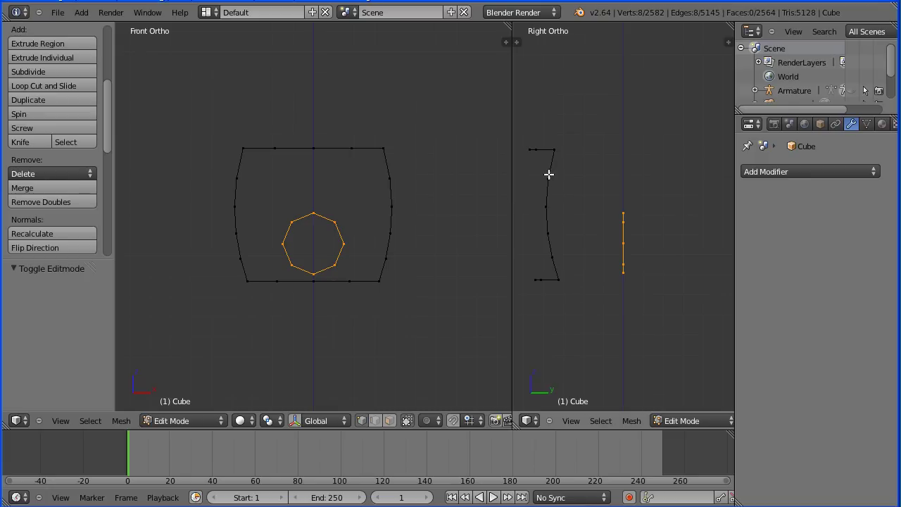
{"action": "middle_click_drag", "start_coordinate": [557, 183], "coordinate": [602, 197], "text": "shift"}
{"action": "scroll", "coordinate": [413, 322], "scroll_direction": "up", "scroll_amount": 3}
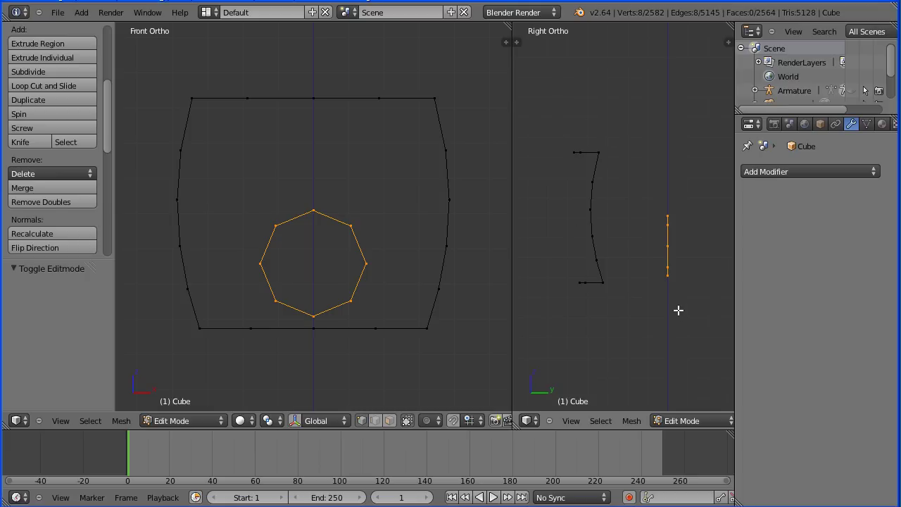
Move the eye ring -0.48 along Y to the front of the head
{"action": "key", "text": "g"}
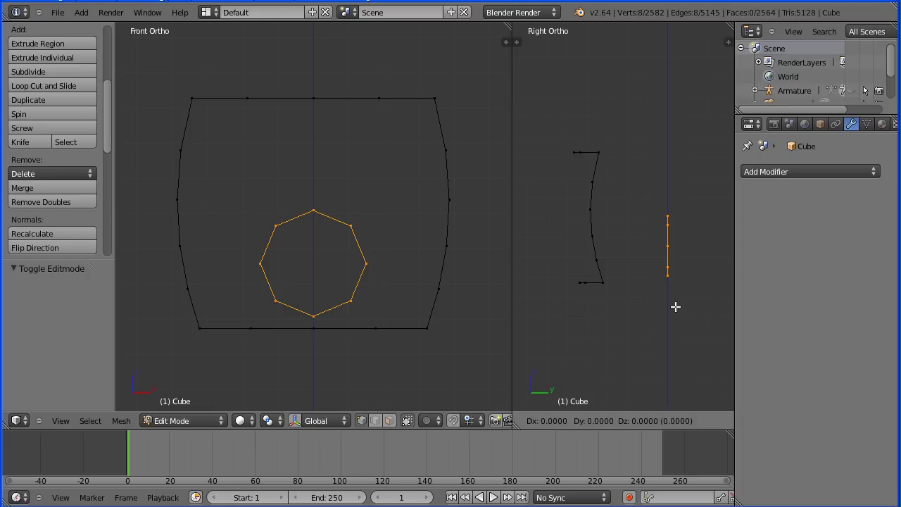
{"action": "key", "text": "y"}
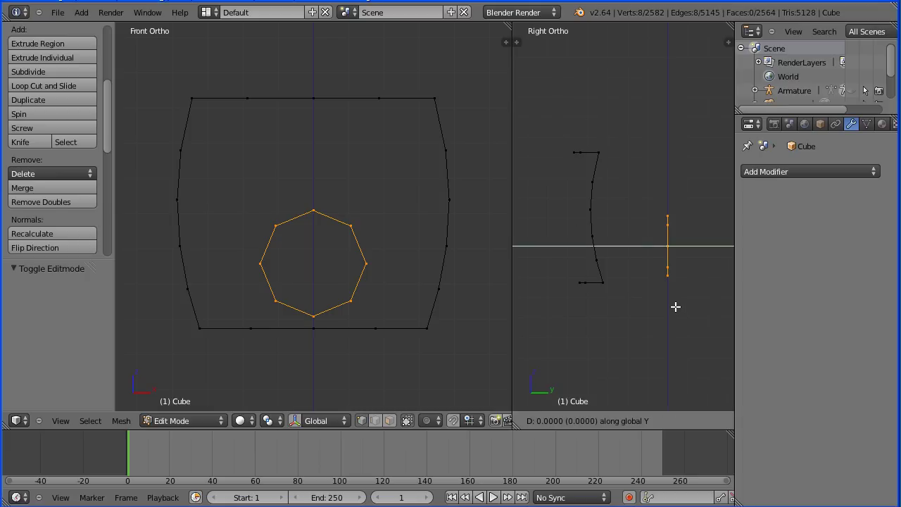
{"action": "type", "text": "0."}
{"action": "type", "text": "4-8"}
{"action": "key", "text": "Return"}
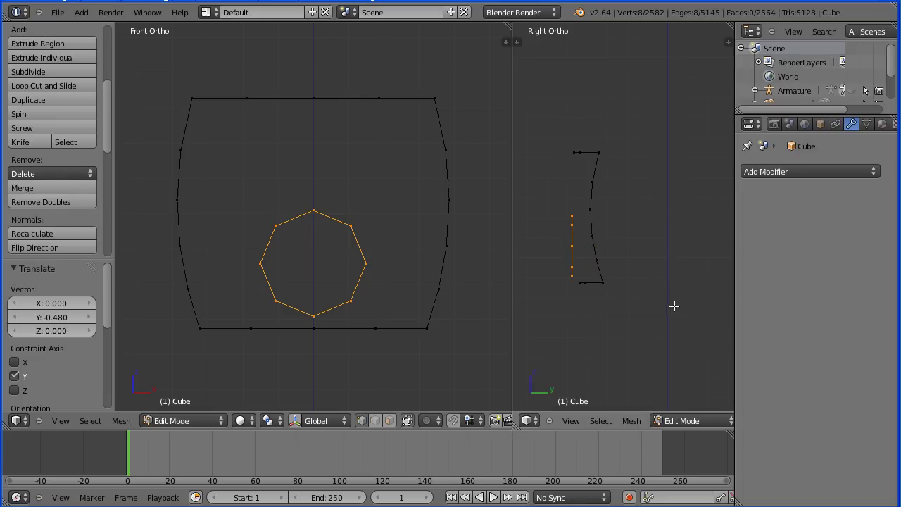
{"action": "key", "text": "shift+d"}
Raise the duplicated eye ring 0.28 along Z and shift it 0.18 along X
{"action": "right_click", "coordinate": [326, 278]}
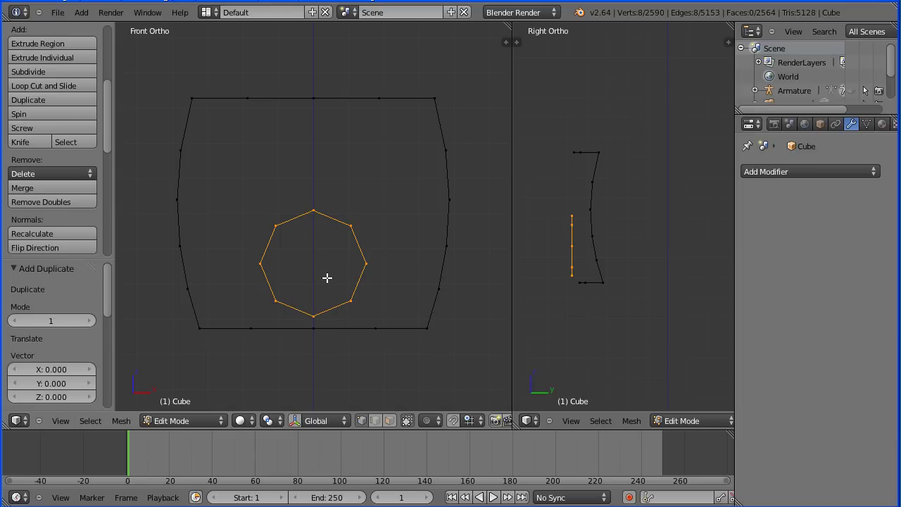
{"action": "key", "text": "g"}
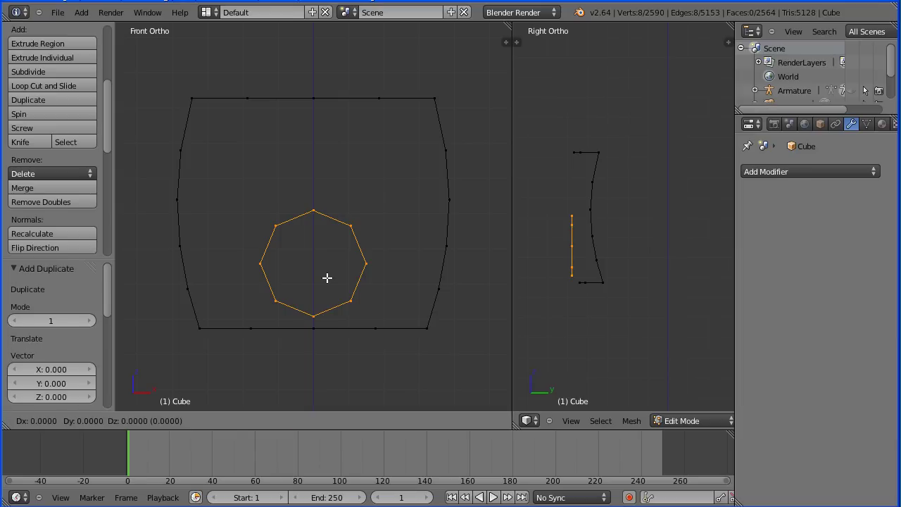
{"action": "type", "text": "z"}
{"action": "type", "text": "0."}
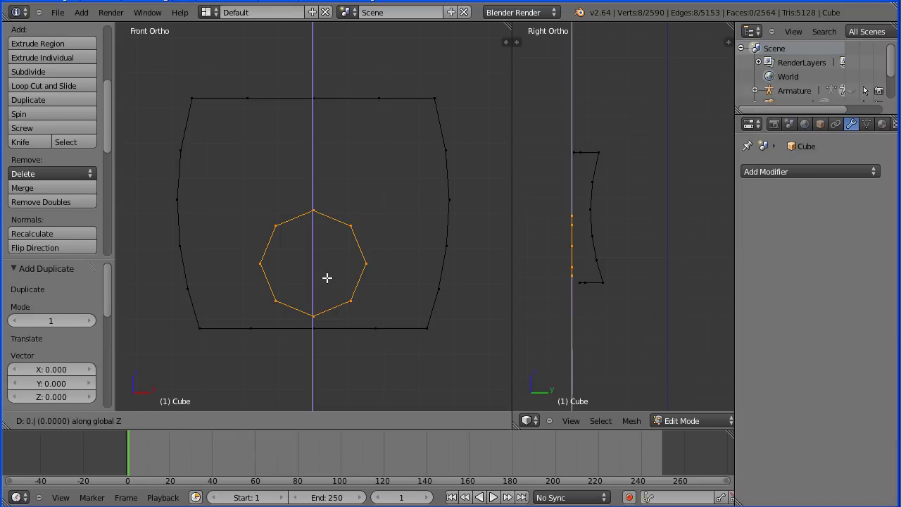
{"action": "type", "text": "28"}
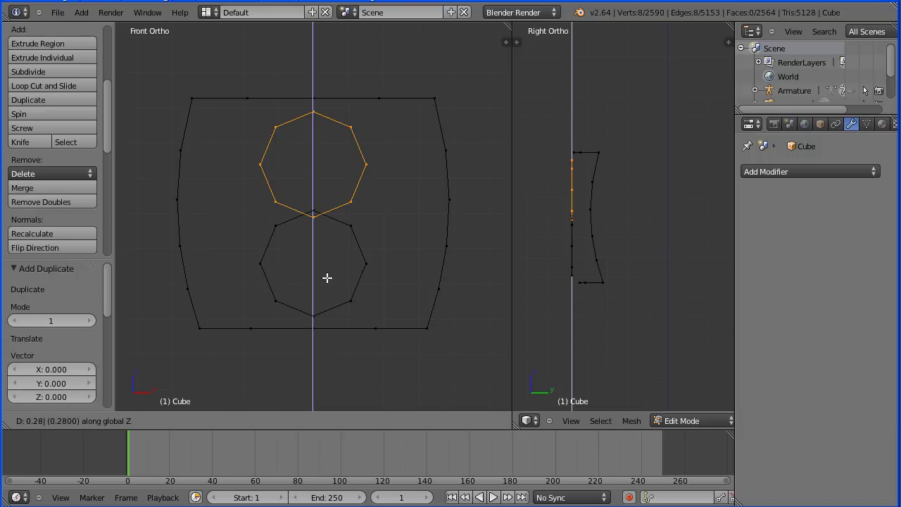
{"action": "key", "text": "Return"}
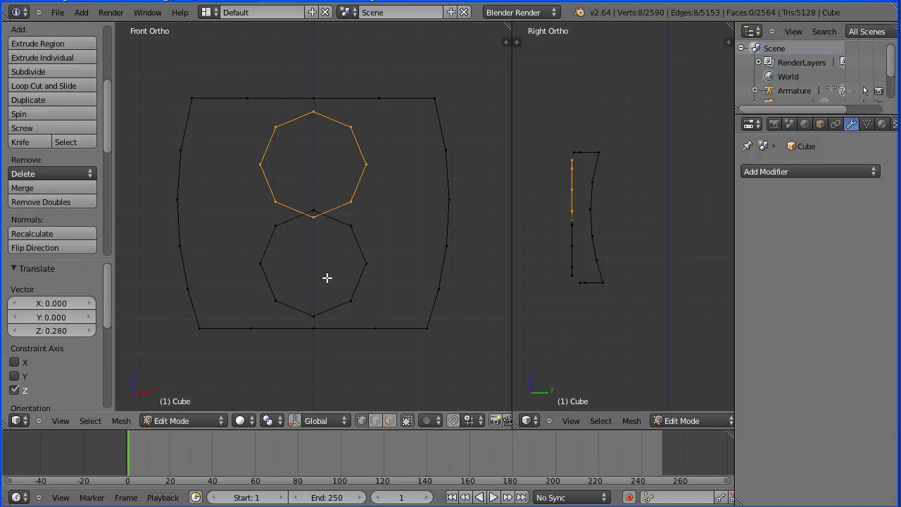
{"action": "key", "text": "g"}
{"action": "type", "text": "x"}
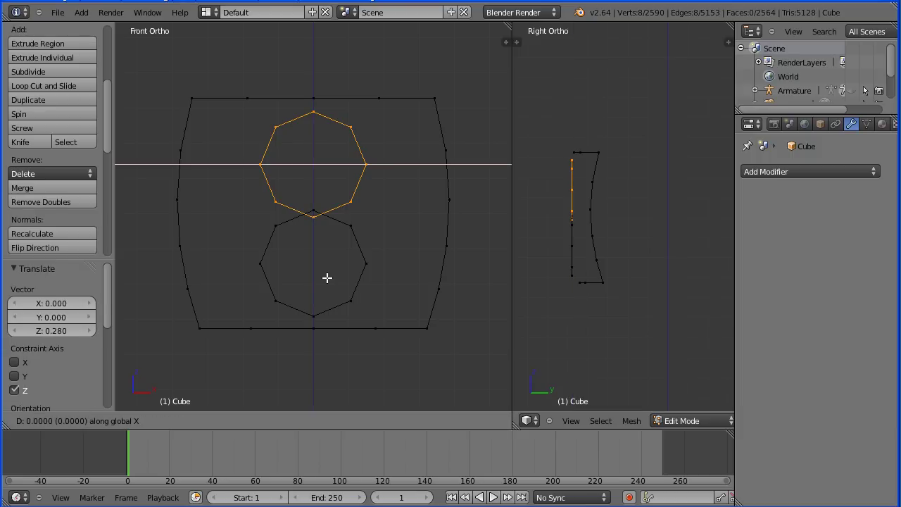
{"action": "type", "text": "0."}
{"action": "type", "text": "18"}
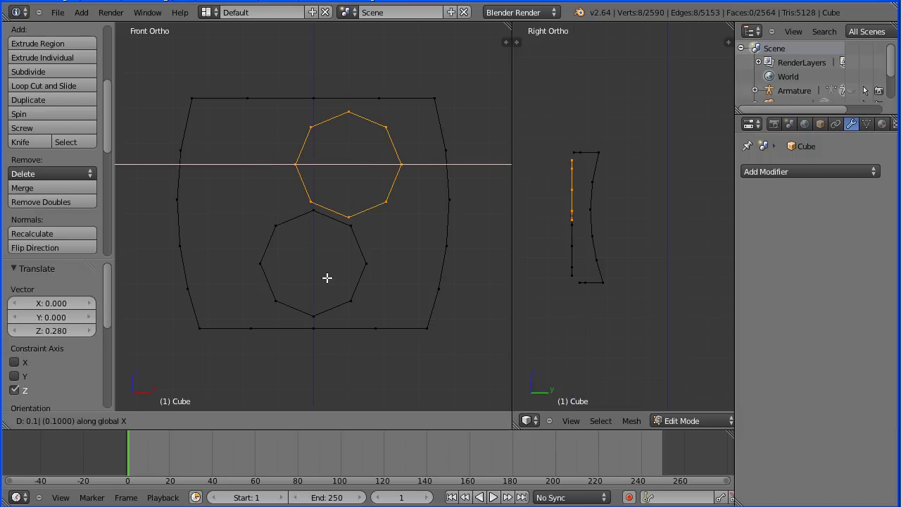
{"action": "key", "text": "Return"}
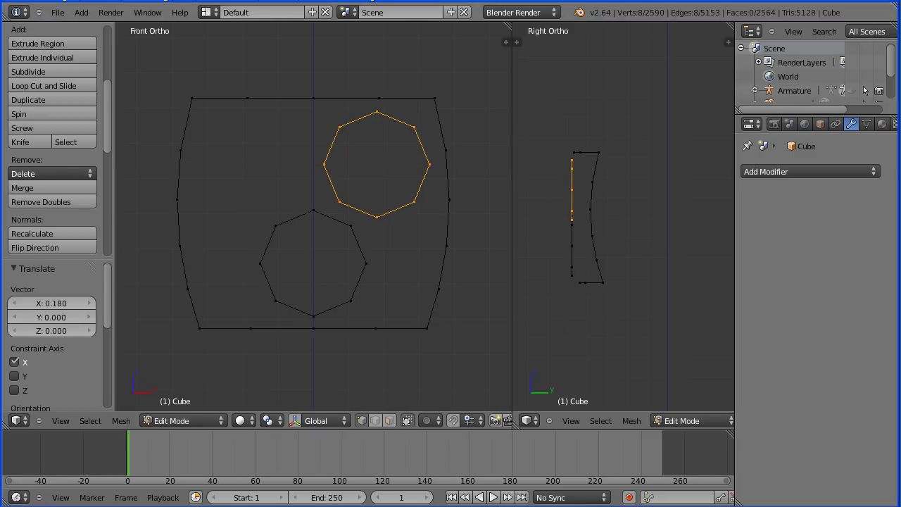
Tilt the eye ring slightly in side view and leave an in-place copy of it
{"action": "key", "text": "Tab"}
{"action": "key", "text": "Tab"}
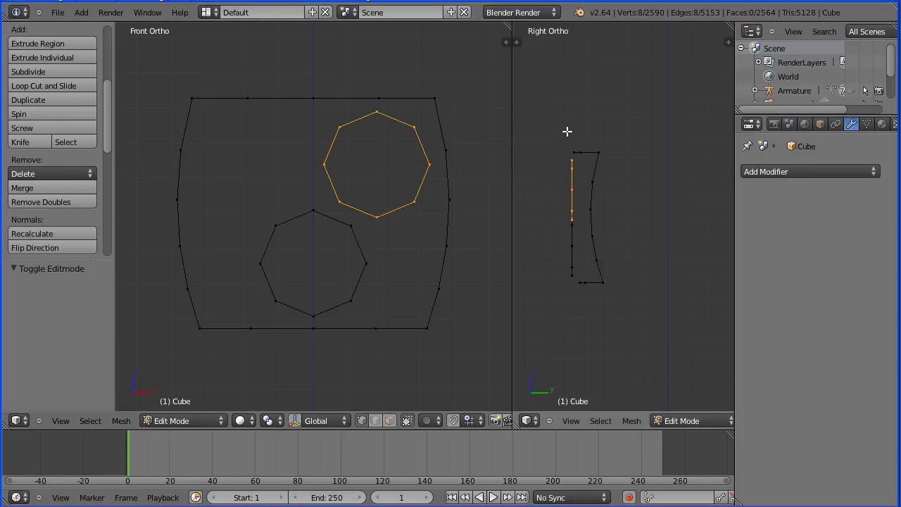
{"action": "key", "text": "r"}
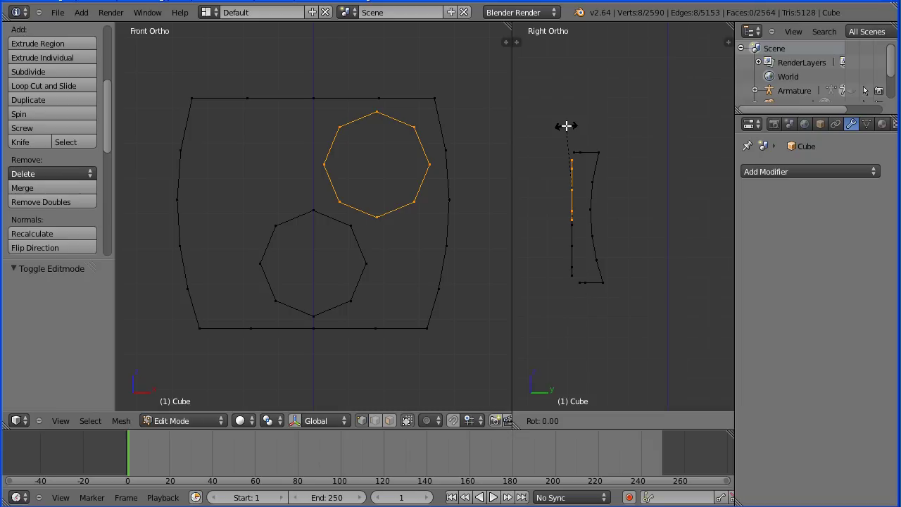
{"action": "left_click", "coordinate": [567, 126]}
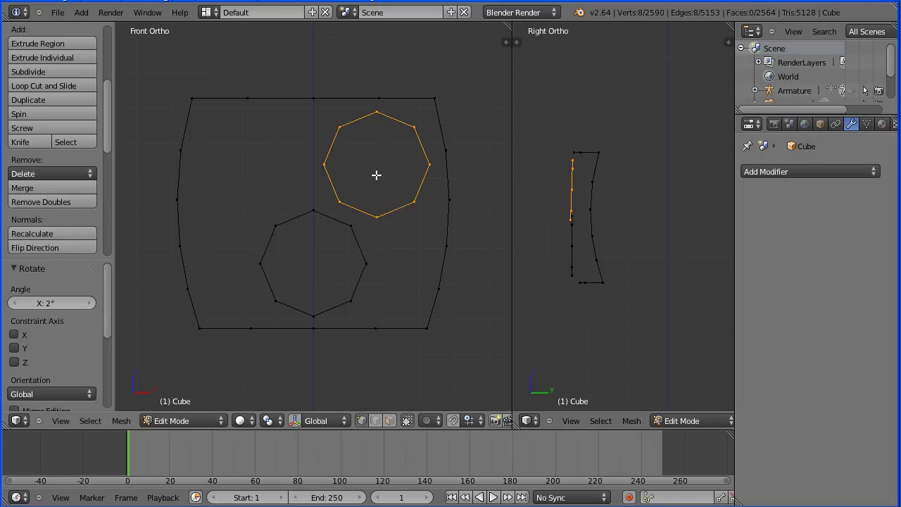
{"action": "key", "text": "e"}
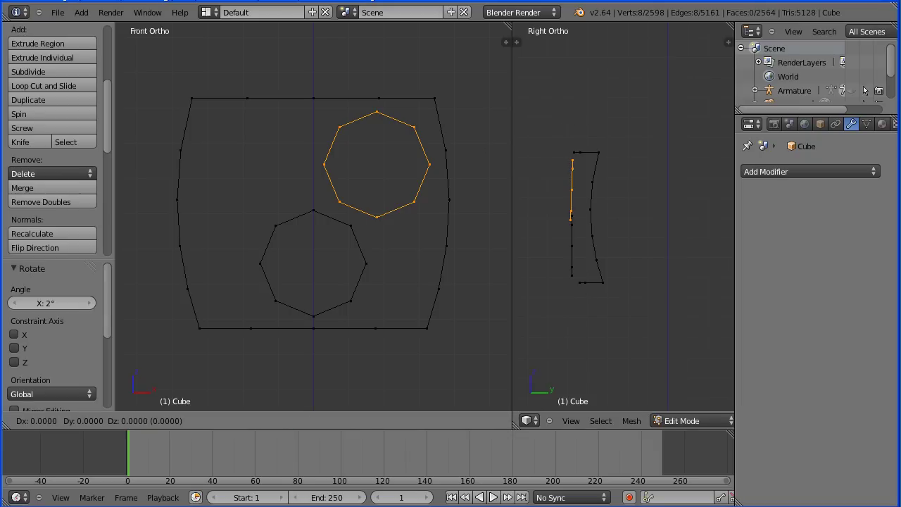
{"action": "right_click", "coordinate": [376, 174]}
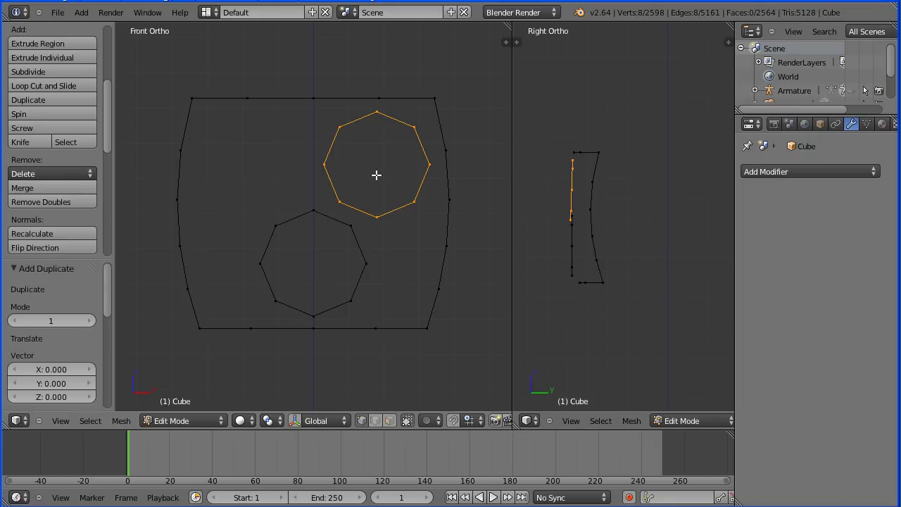
Move the copied ring -0.36 along X to form the second eye
{"action": "key", "text": "g"}
{"action": "type", "text": "x"}
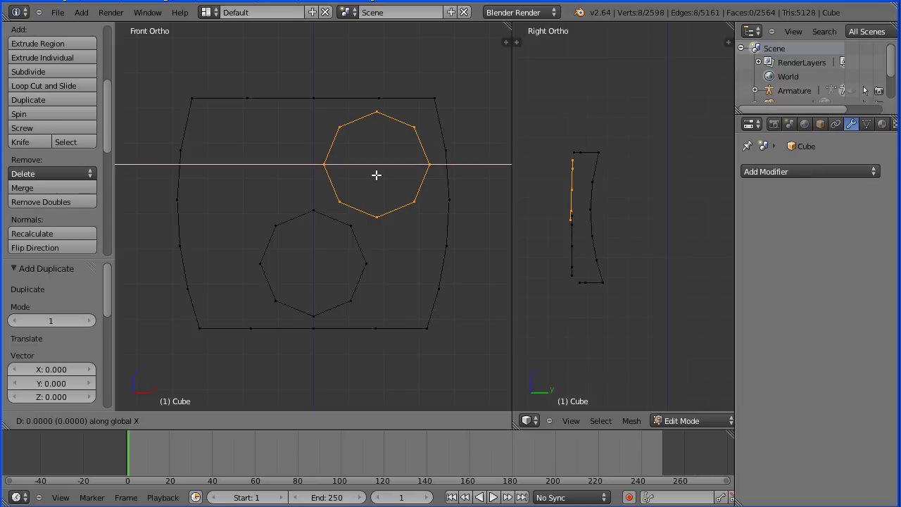
{"action": "type", "text": "0"}
{"action": "type", "text": "-.3"}
{"action": "type", "text": "6"}
{"action": "key", "text": "Return"}
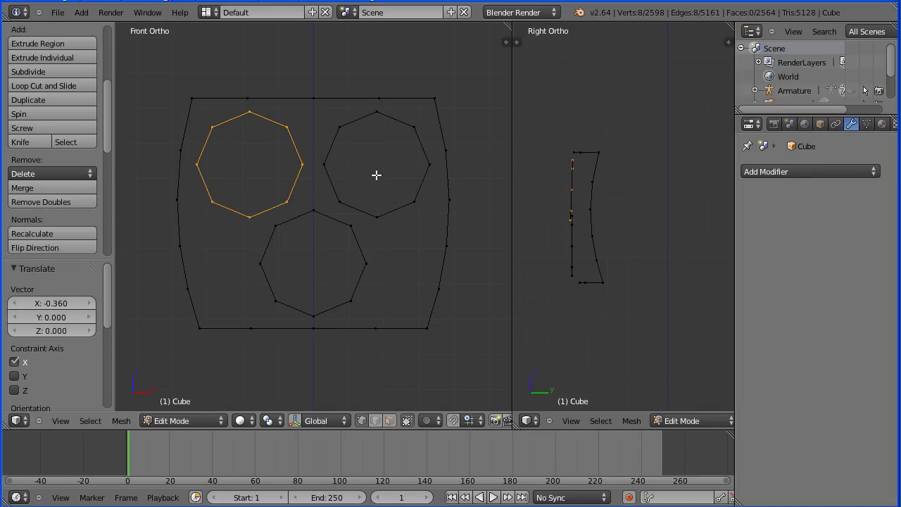
{"action": "key", "text": "Tab"}
{"action": "key", "text": "Tab"}
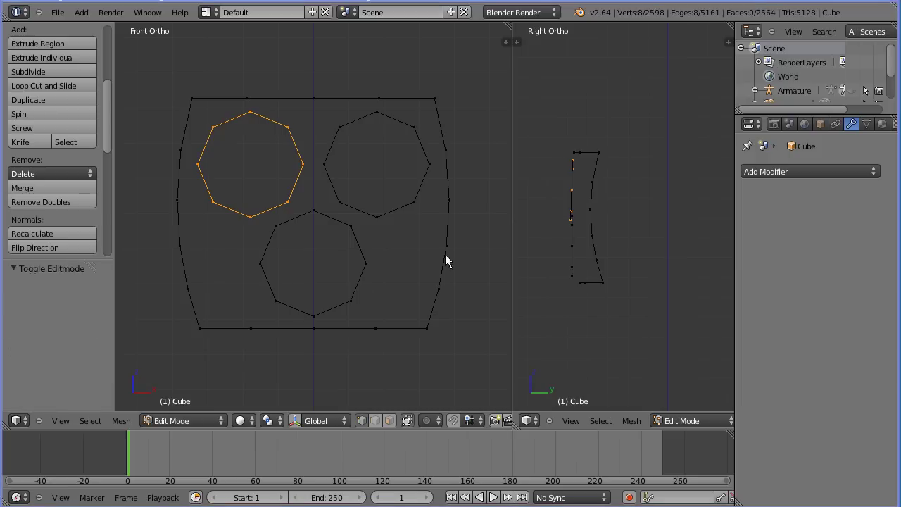
From the top view, rotate the left eye ring 14° and the right eye ring -14°
{"action": "left_click", "coordinate": [63, 420]}
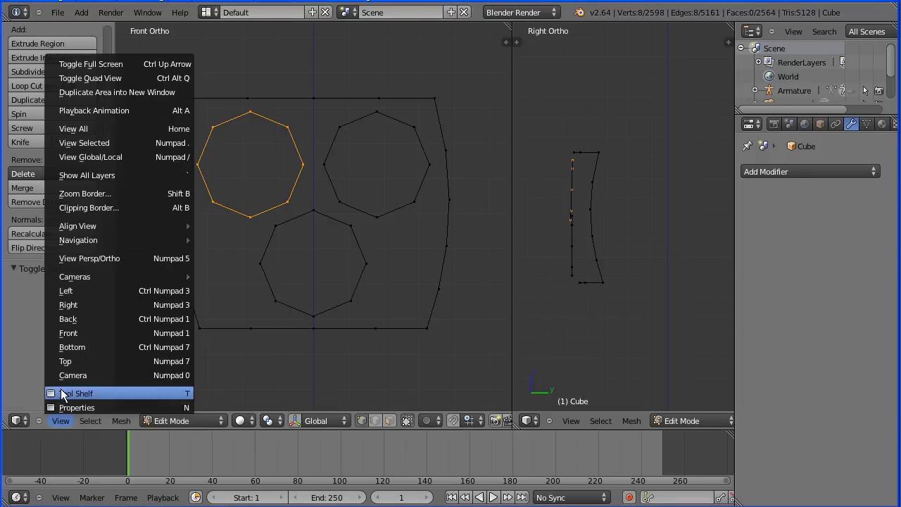
{"action": "left_click", "coordinate": [136, 363]}
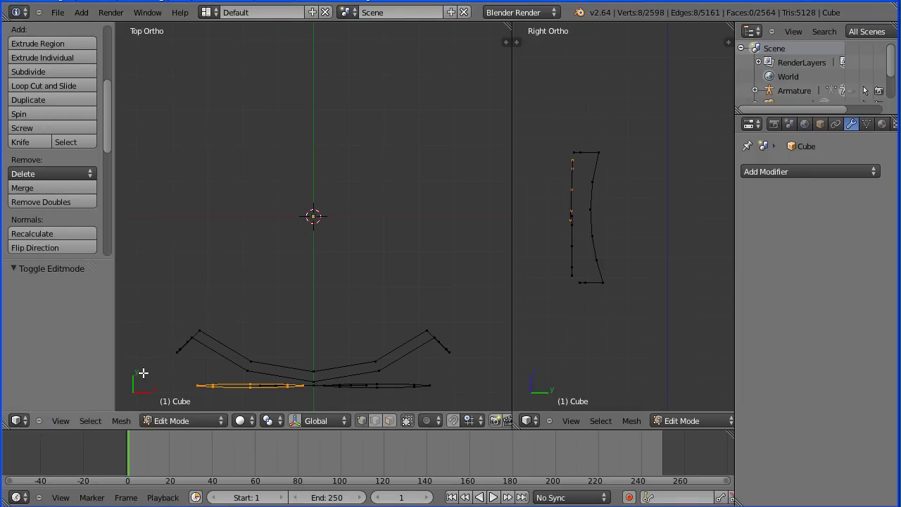
{"action": "key", "text": "r"}
{"action": "type", "text": "14"}
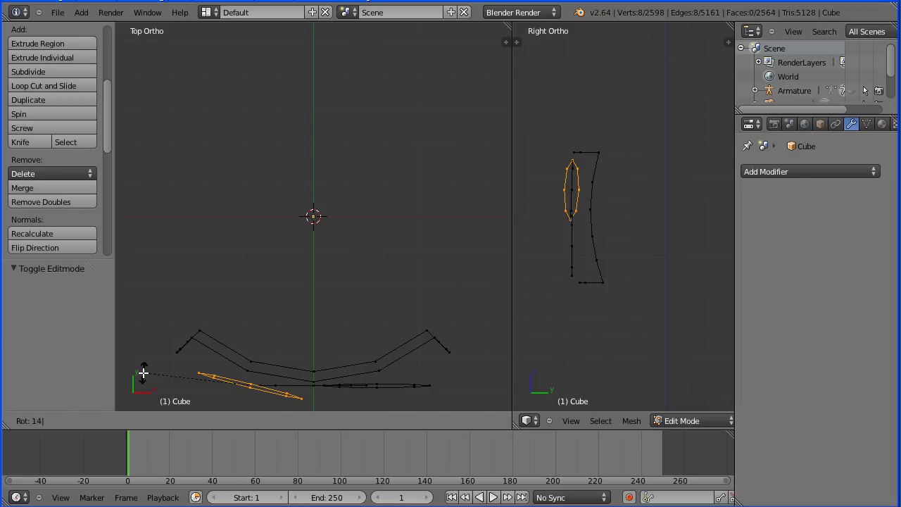
{"action": "key", "text": "Return"}
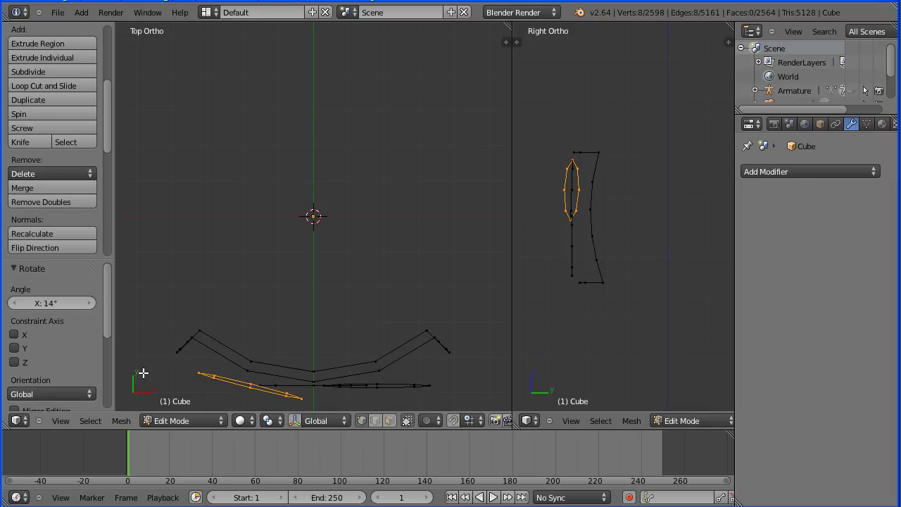
{"action": "right_click", "coordinate": [418, 384], "text": "alt"}
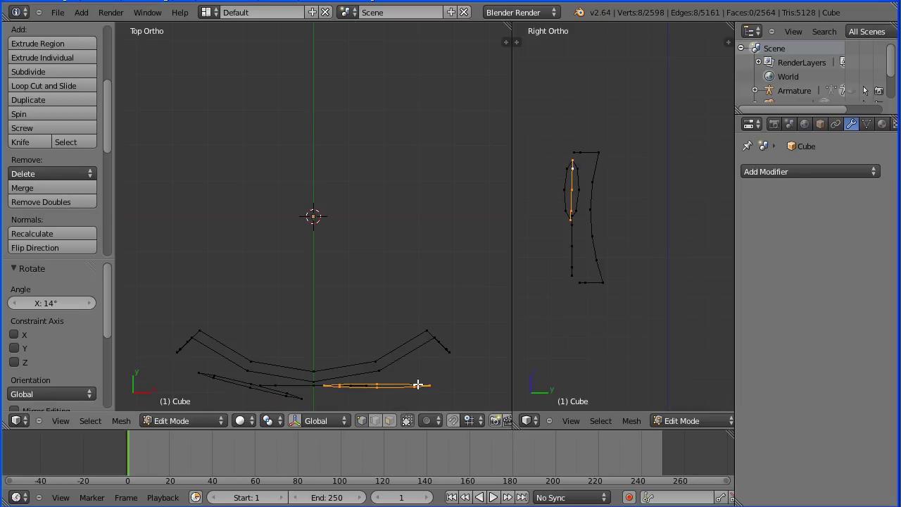
{"action": "type", "text": "r"}
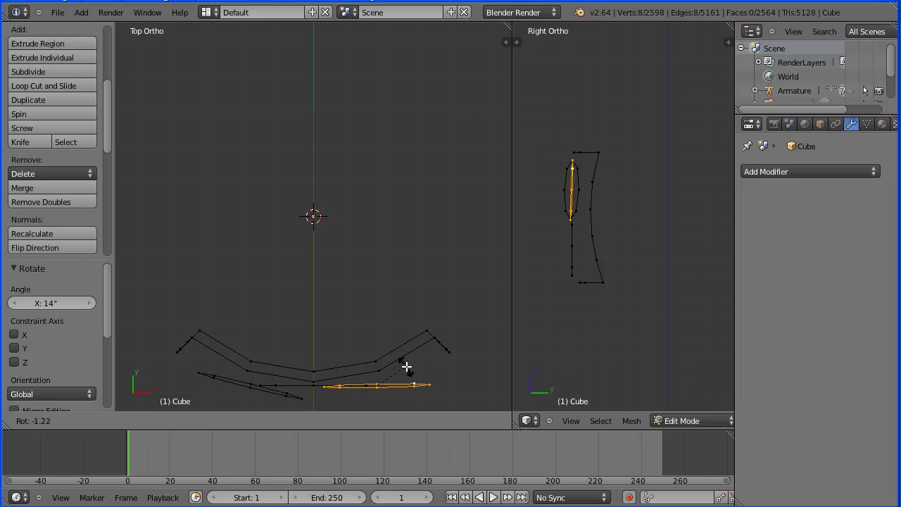
{"action": "type", "text": "-14"}
{"action": "key", "text": "Return"}
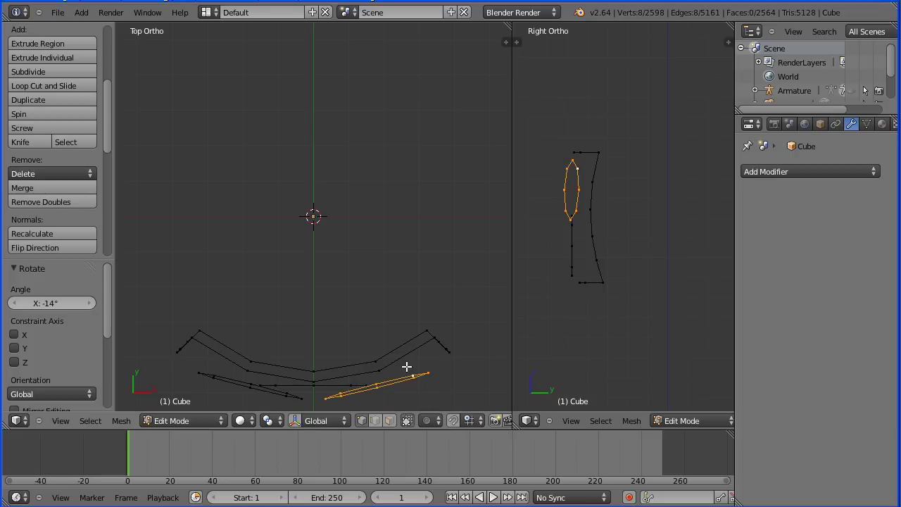
{"action": "left_click", "coordinate": [61, 421]}
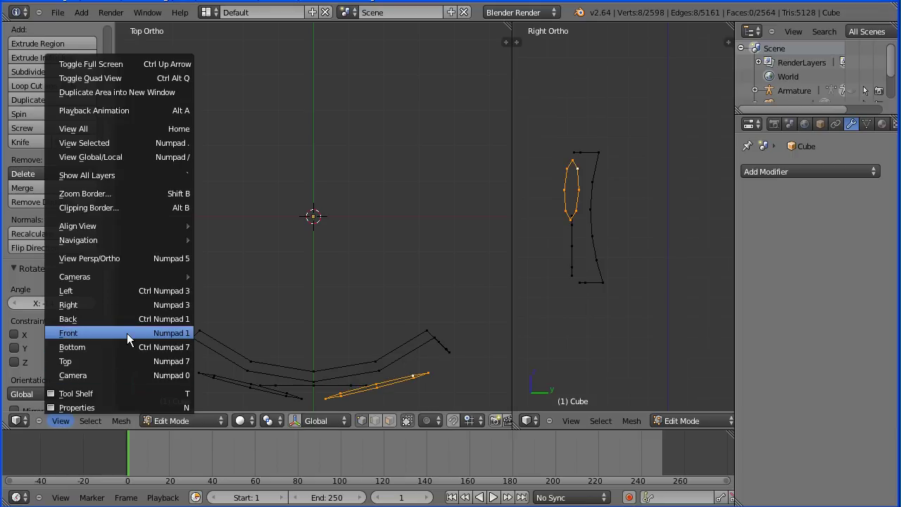
In front view, rotate the mouth octagon 22.5°, then tilt it -7° in side view
{"action": "left_click", "coordinate": [65, 333]}
{"action": "key", "text": "Tab"}
{"action": "key", "text": "Tab"}
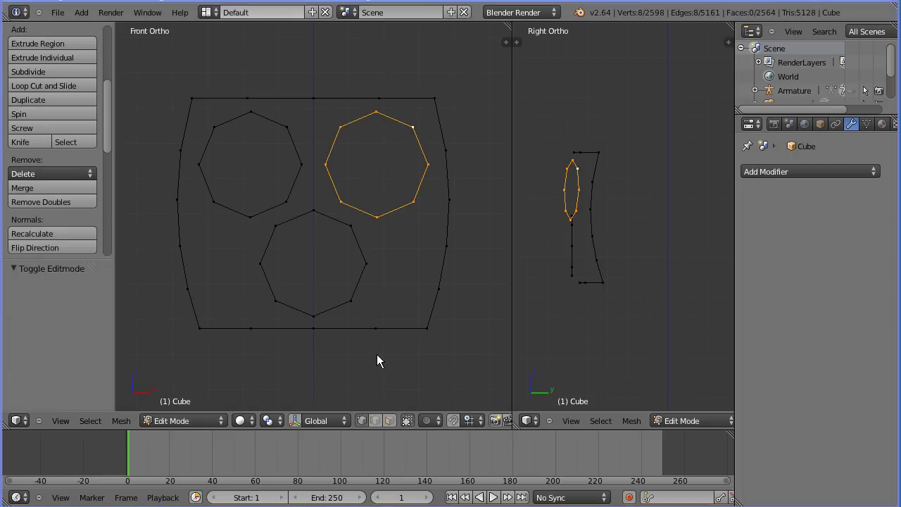
{"action": "right_click", "coordinate": [352, 298], "text": "alt"}
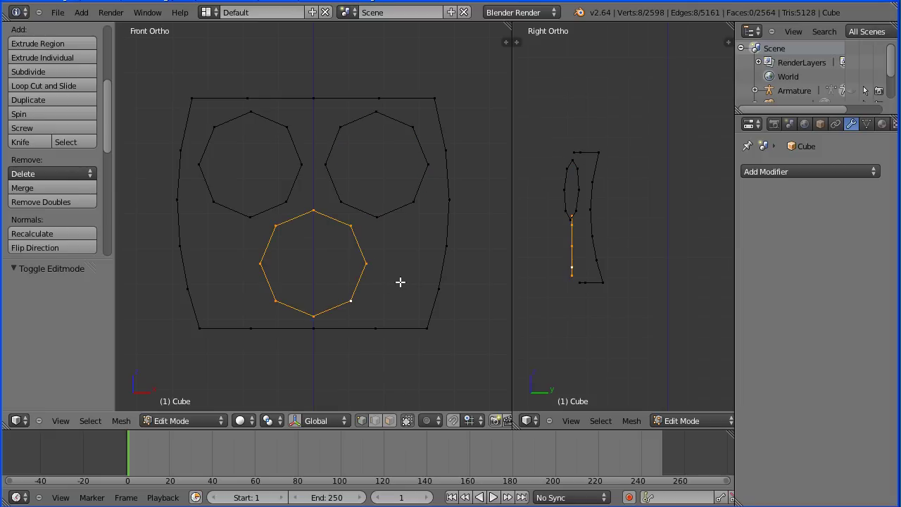
{"action": "key", "text": "r"}
{"action": "type", "text": "22.5"}
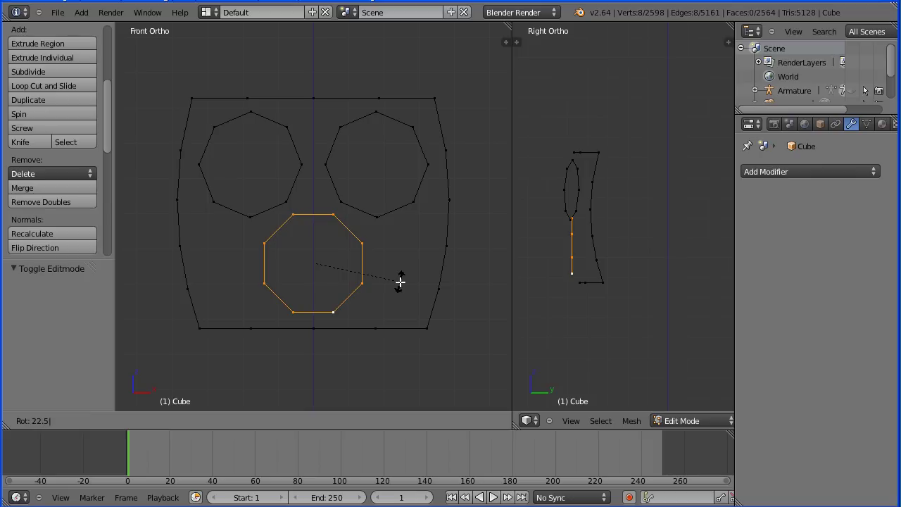
{"action": "key", "text": "Return"}
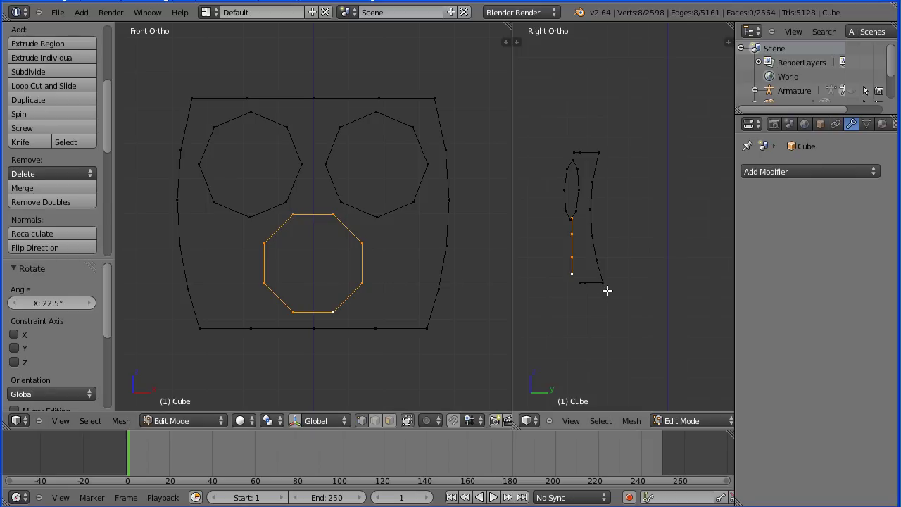
{"action": "key", "text": "r"}
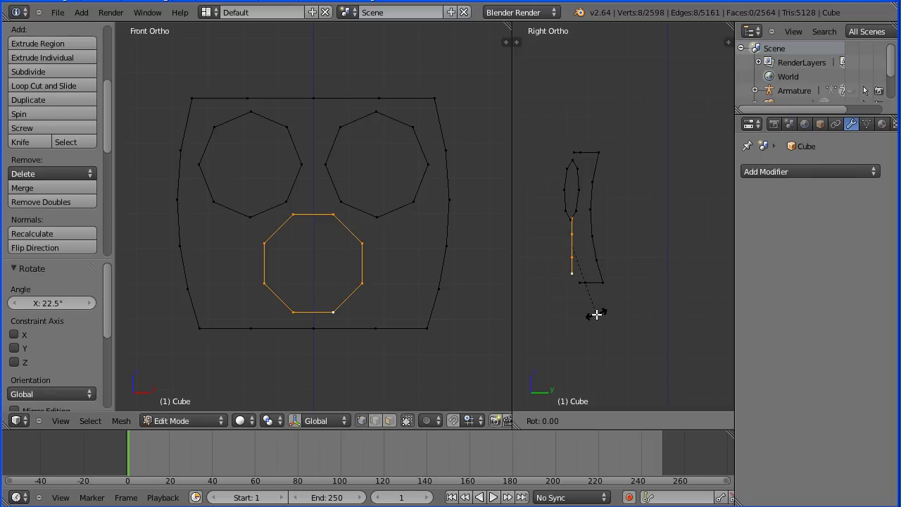
{"action": "type", "text": "-7"}
{"action": "key", "text": "Return"}
{"action": "key", "text": "Tab"}
{"action": "key", "text": "Tab"}
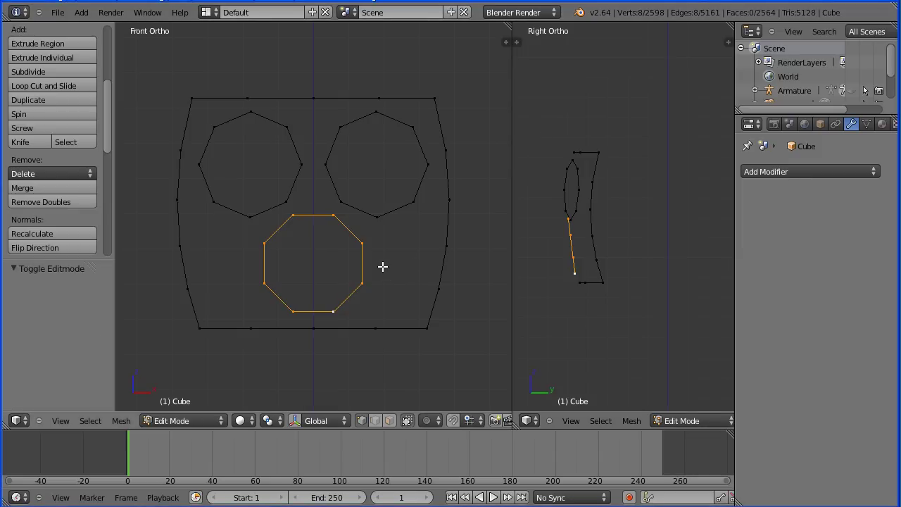
Extrude two inward rings from the bottom octagon, scaled to 0.8 and 0.7
{"action": "key", "text": "e"}
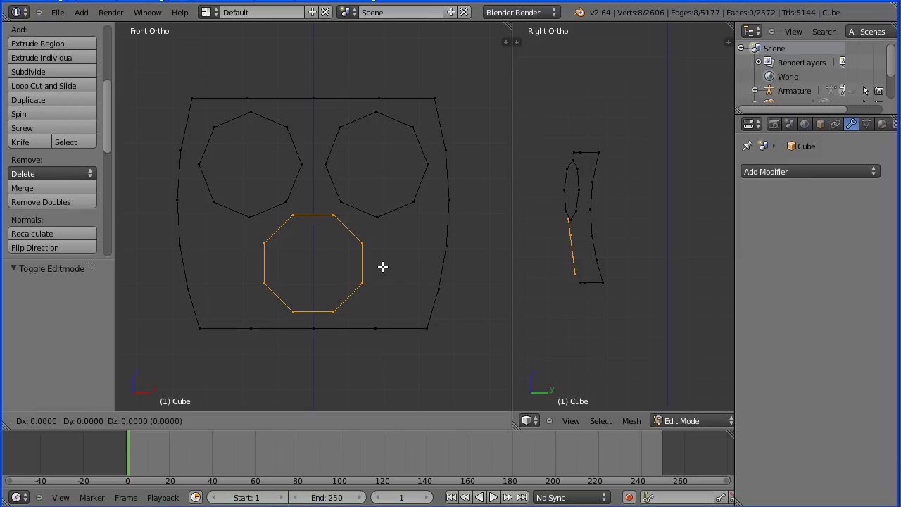
{"action": "right_click", "coordinate": [382, 266]}
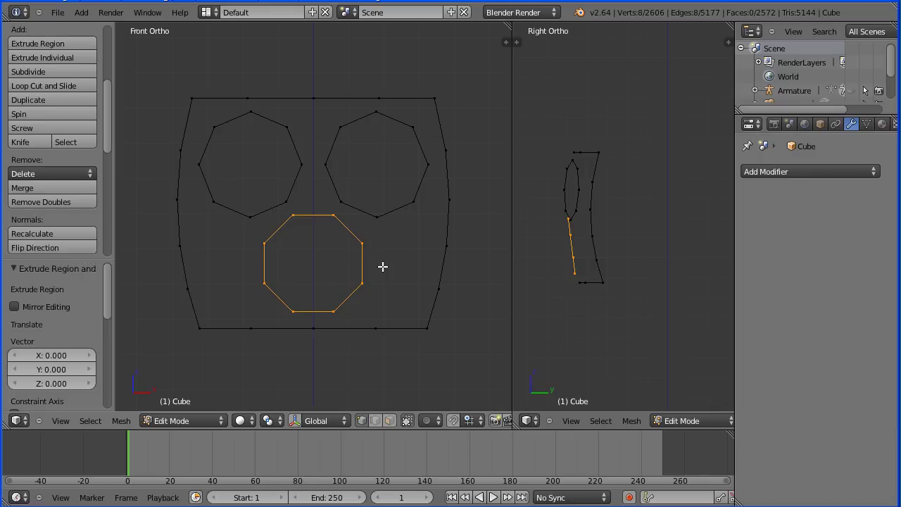
{"action": "key", "text": "s"}
{"action": "type", "text": "0.8"}
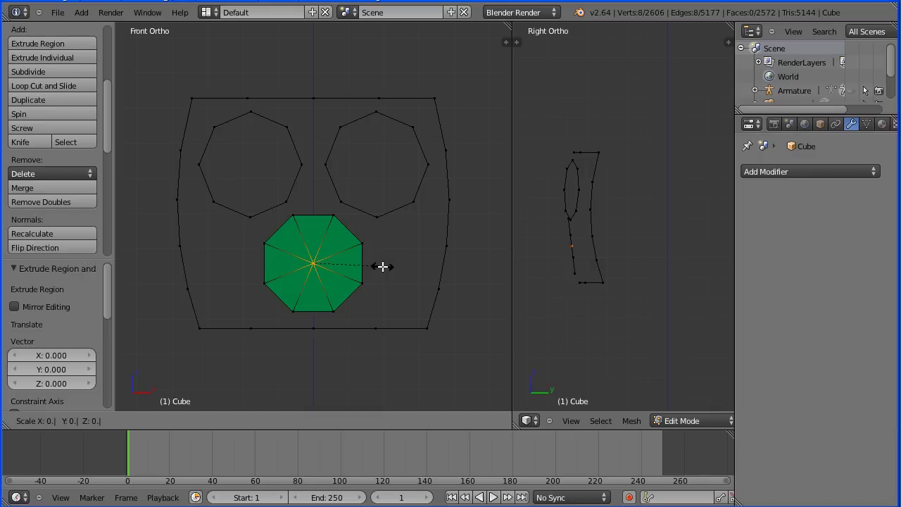
{"action": "key", "text": "Return"}
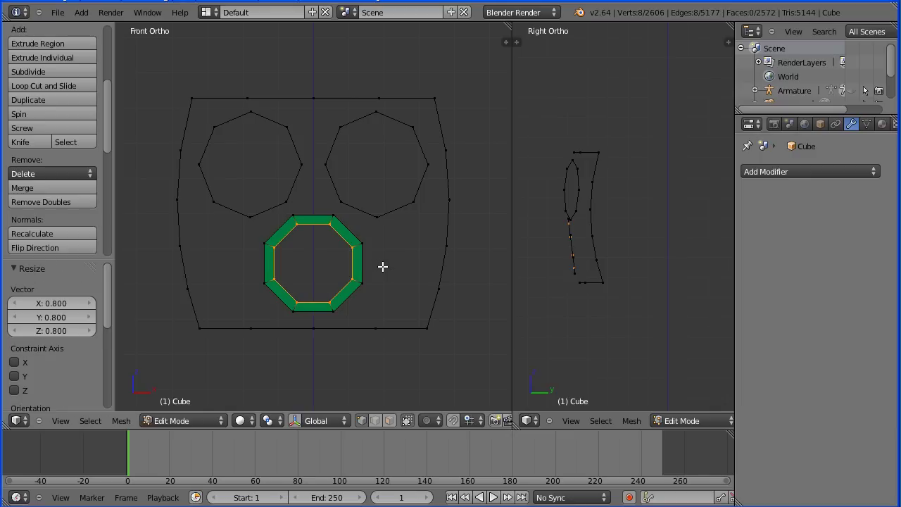
{"action": "key", "text": "e"}
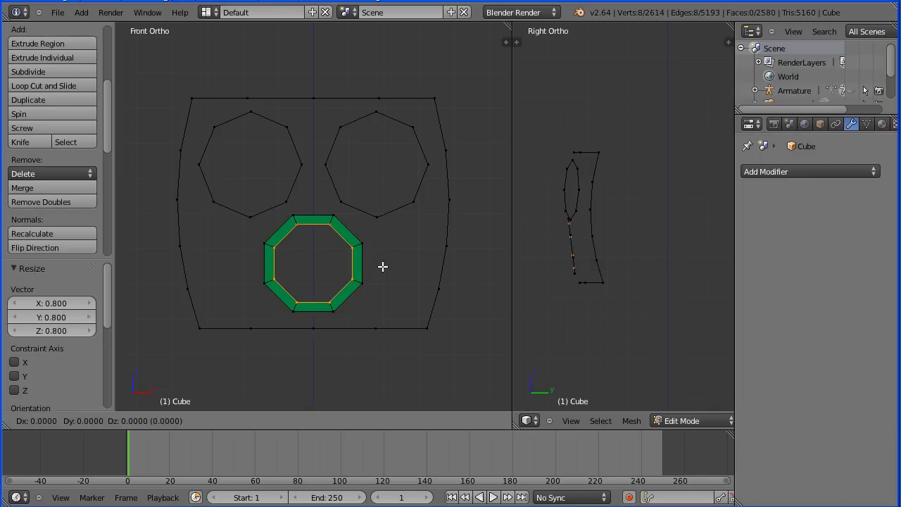
{"action": "right_click", "coordinate": [383, 266]}
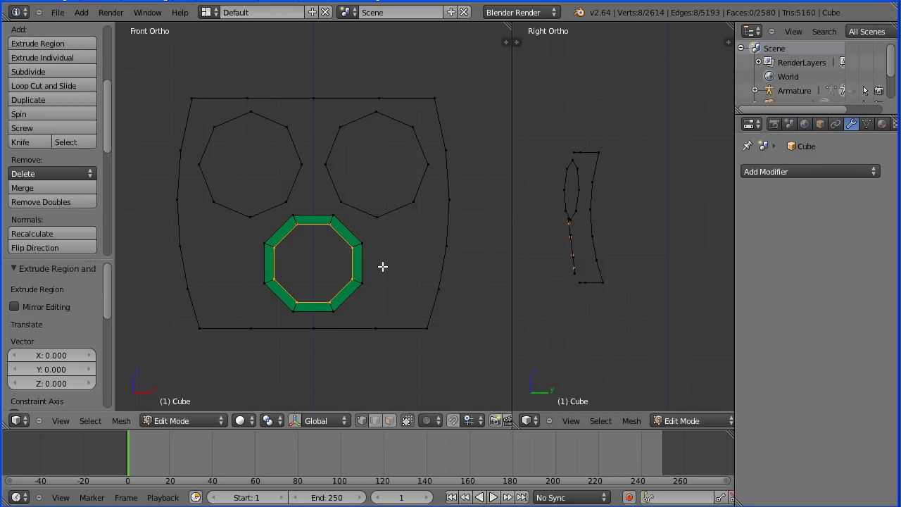
{"action": "key", "text": "s"}
{"action": "key", "text": "0"}
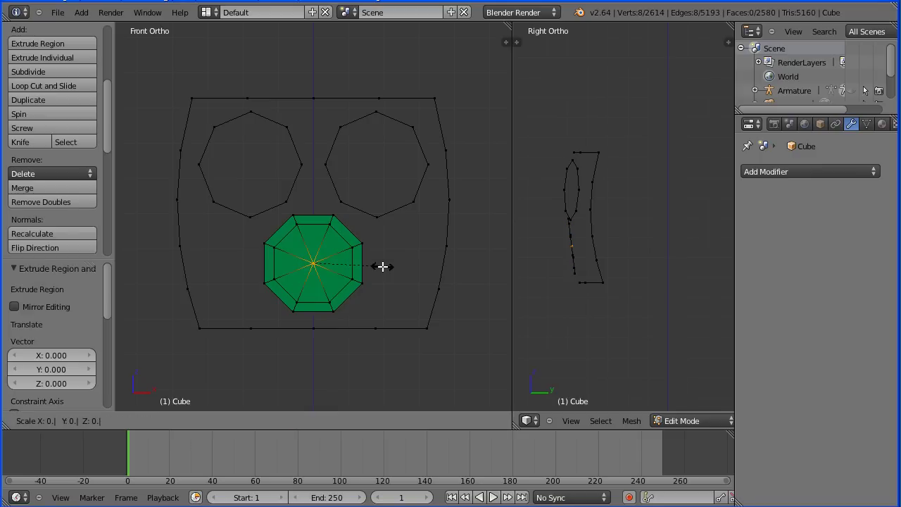
{"action": "key", "text": "7"}
{"action": "key", "text": "Return"}
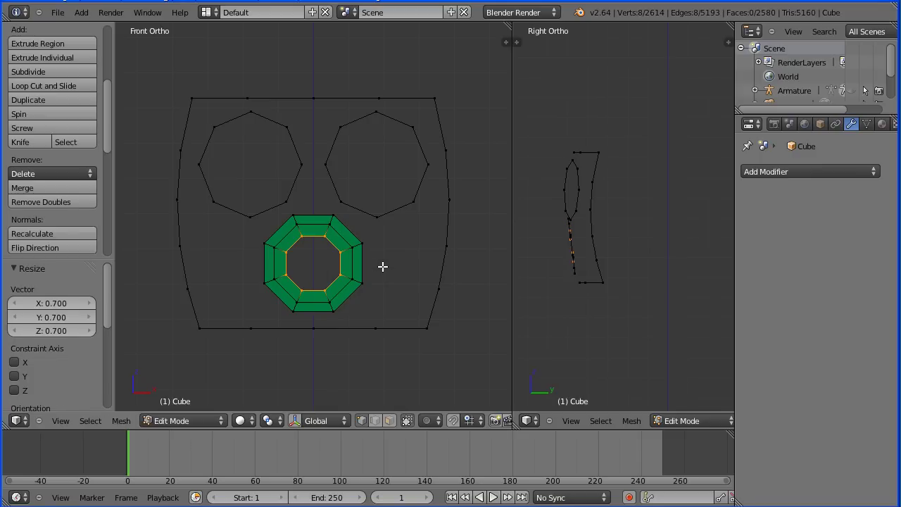
Extrude two more inner rings, scaled to 0.6 and 0.5
{"action": "key", "text": "e"}
{"action": "right_click", "coordinate": [383, 266]}
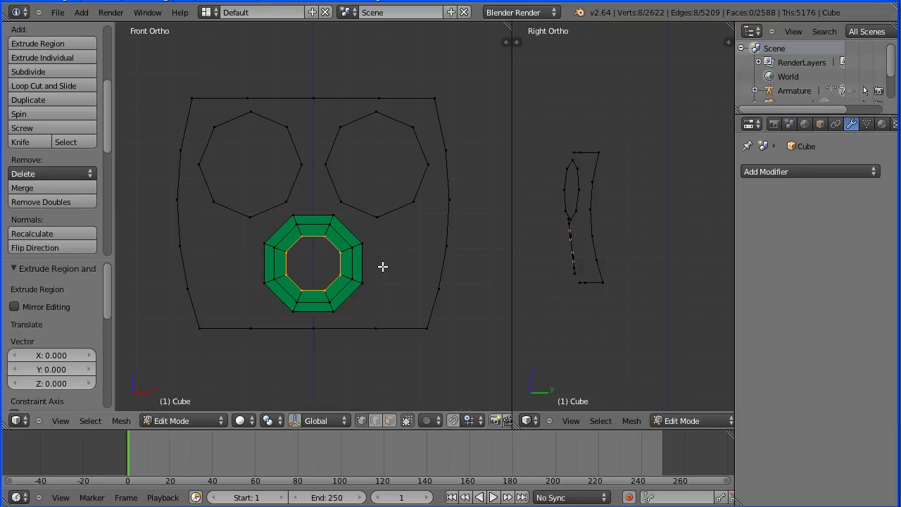
{"action": "type", "text": "s.6"}
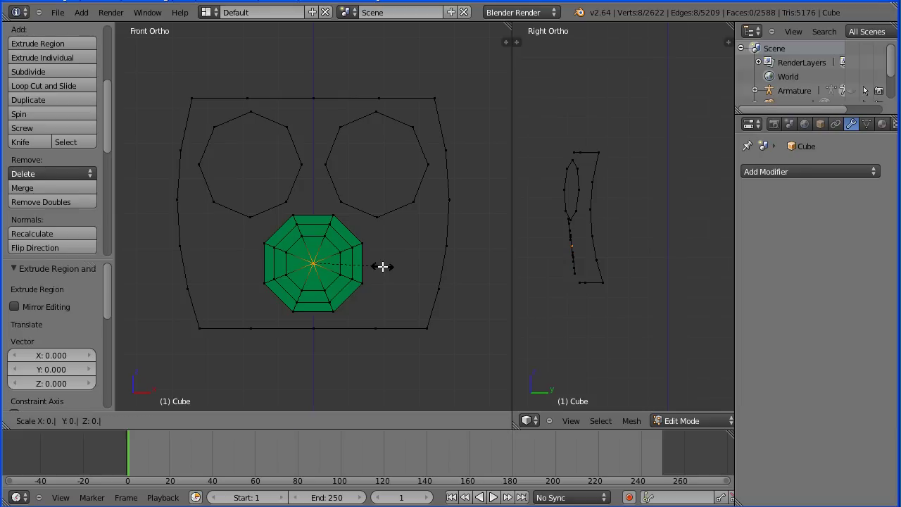
{"action": "key", "text": "Return"}
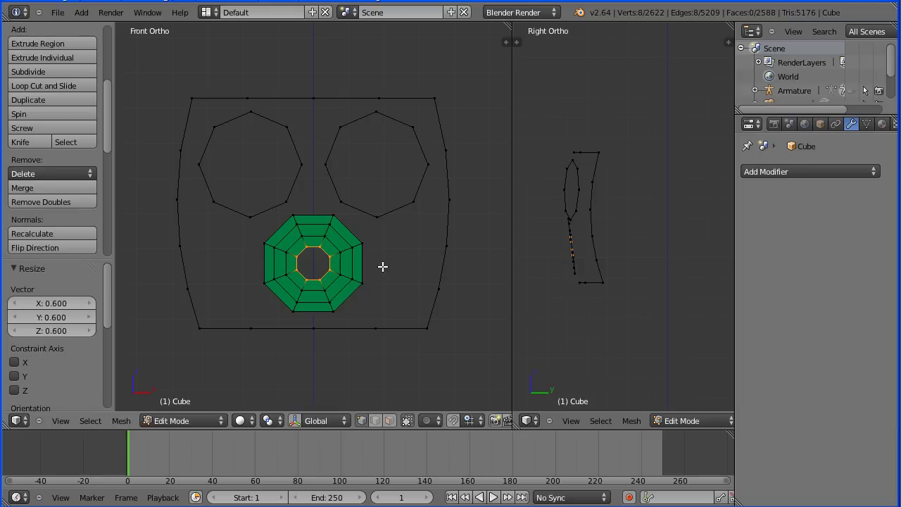
{"action": "key", "text": "e"}
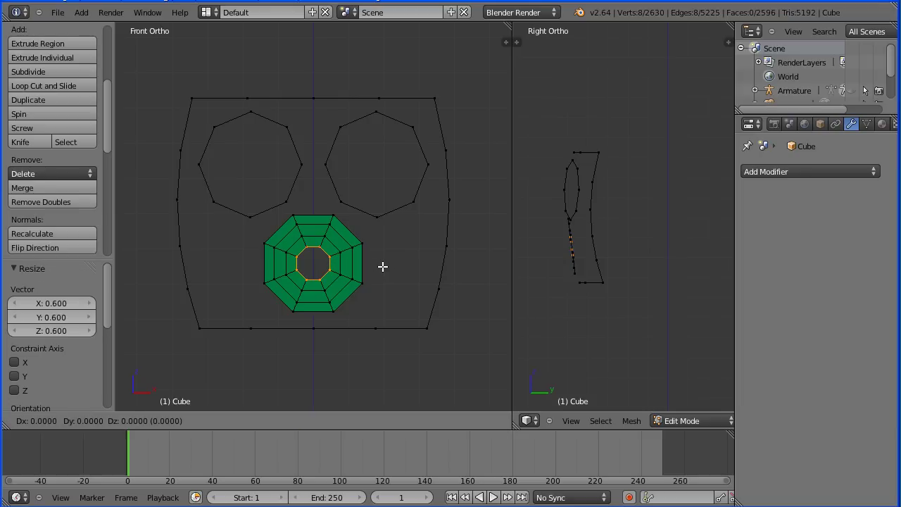
{"action": "right_click", "coordinate": [382, 266]}
{"action": "type", "text": "s"}
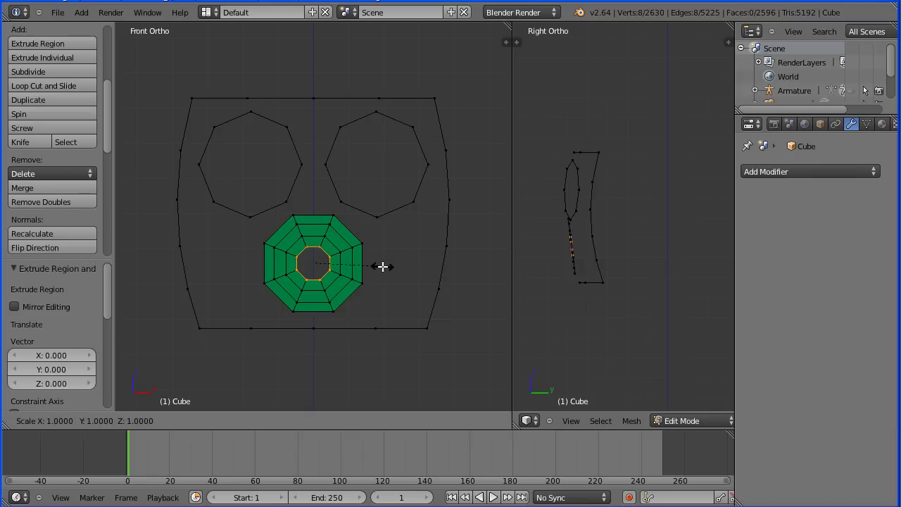
{"action": "type", "text": "0.5"}
{"action": "key", "text": "Return"}
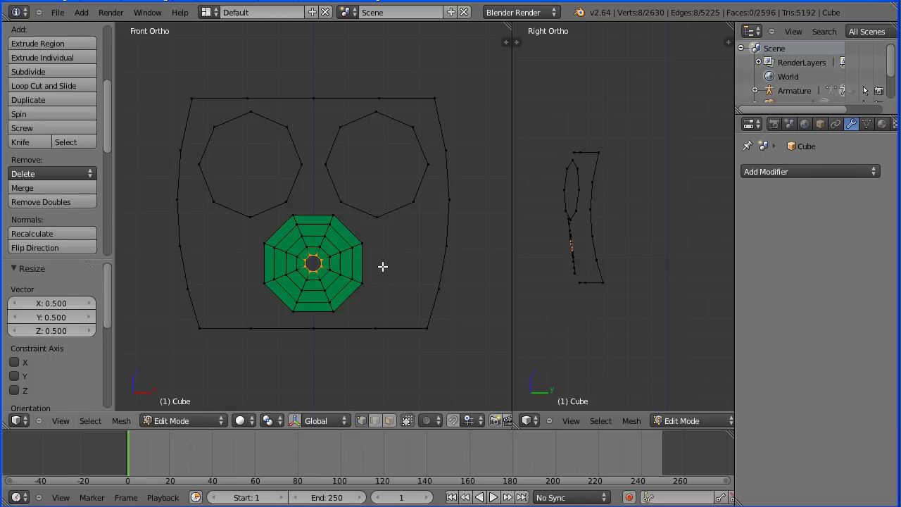
Extrude a final ring, scale it to 0, and Remove Doubles to merge the centre
{"action": "key", "text": "e"}
{"action": "key", "text": "Return"}
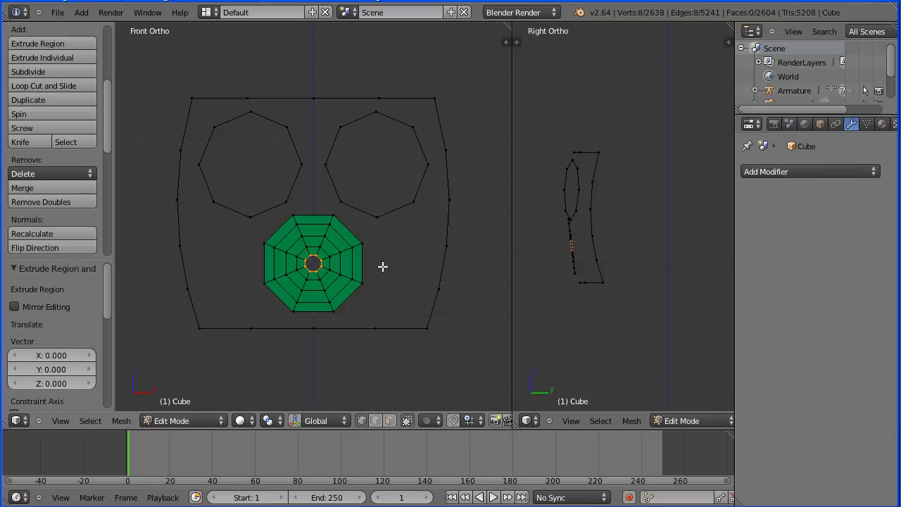
{"action": "key", "text": "s"}
{"action": "key", "text": "0"}
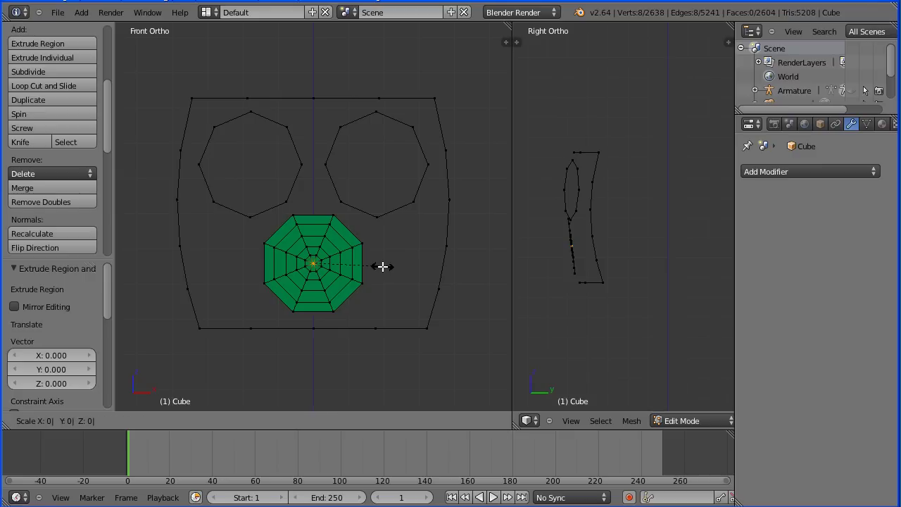
{"action": "key", "text": "Return"}
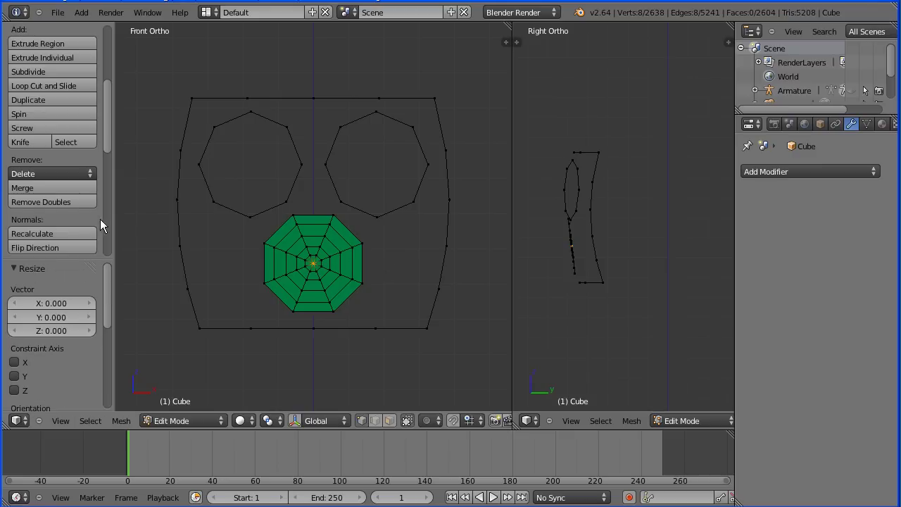
{"action": "left_click", "coordinate": [87, 201]}
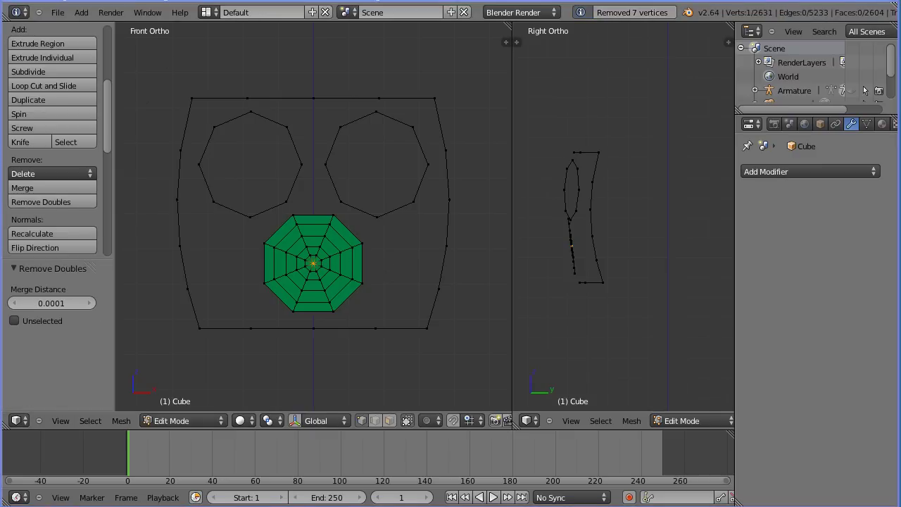
{"action": "key", "text": "Tab"}
{"action": "key", "text": "Tab"}
Fill the right eye octagon with a 0.35 inner ring collapsed to one merged centre vertex
{"action": "right_click", "coordinate": [413, 203], "text": "alt"}
{"action": "key", "text": "e"}
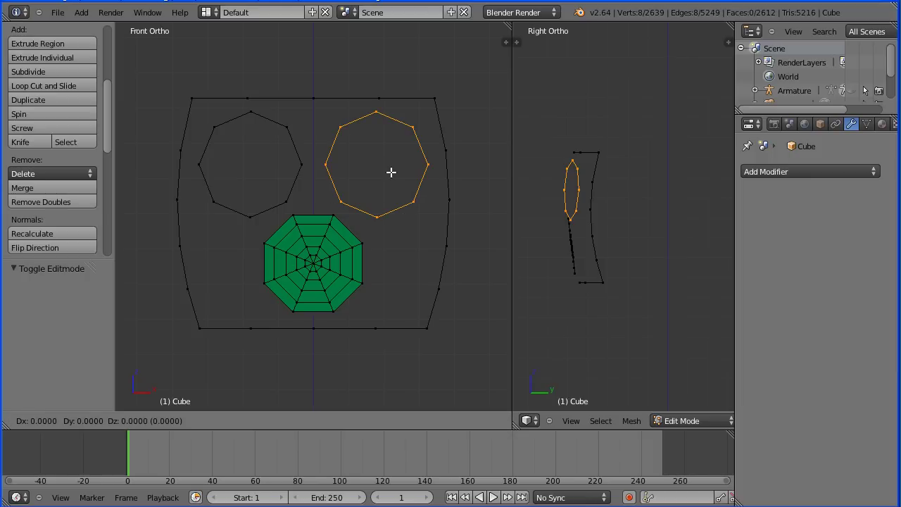
{"action": "key", "text": "Escape"}
{"action": "type", "text": "s"}
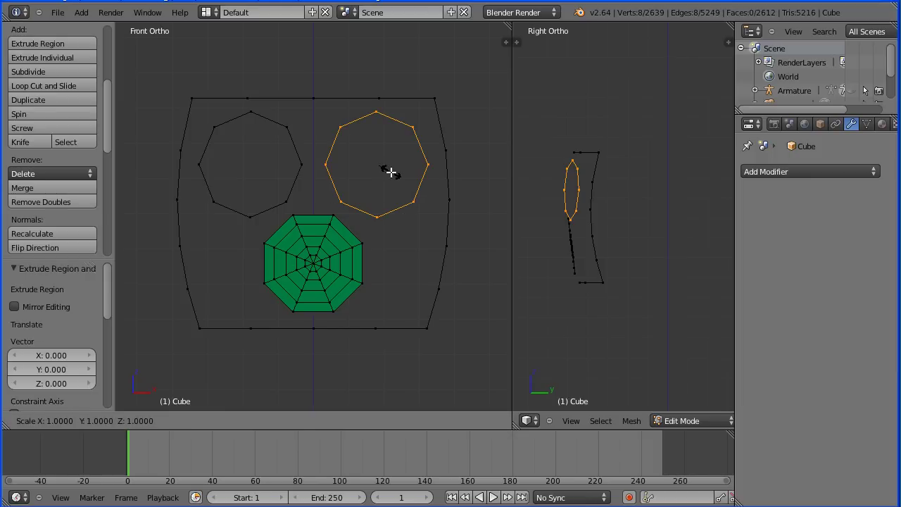
{"action": "type", "text": "0.35"}
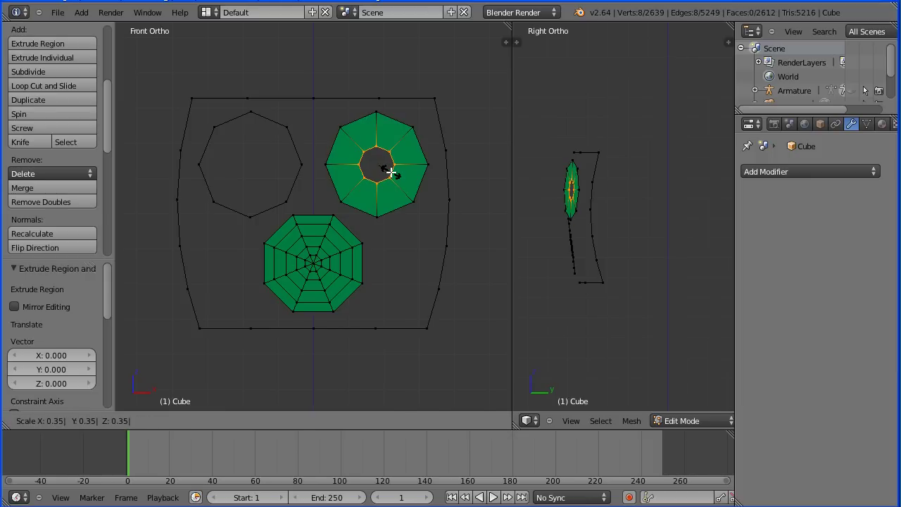
{"action": "key", "text": "Return"}
{"action": "key", "text": "e"}
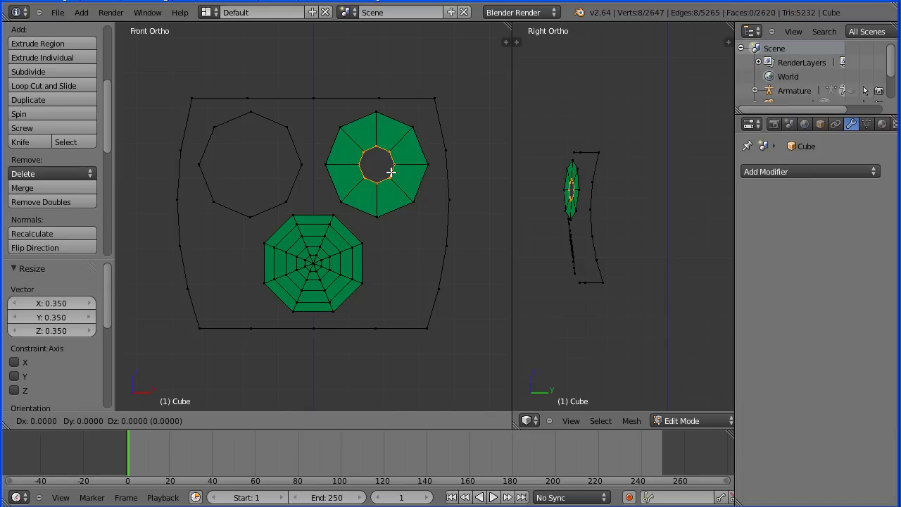
{"action": "right_click", "coordinate": [390, 172]}
{"action": "key", "text": "s"}
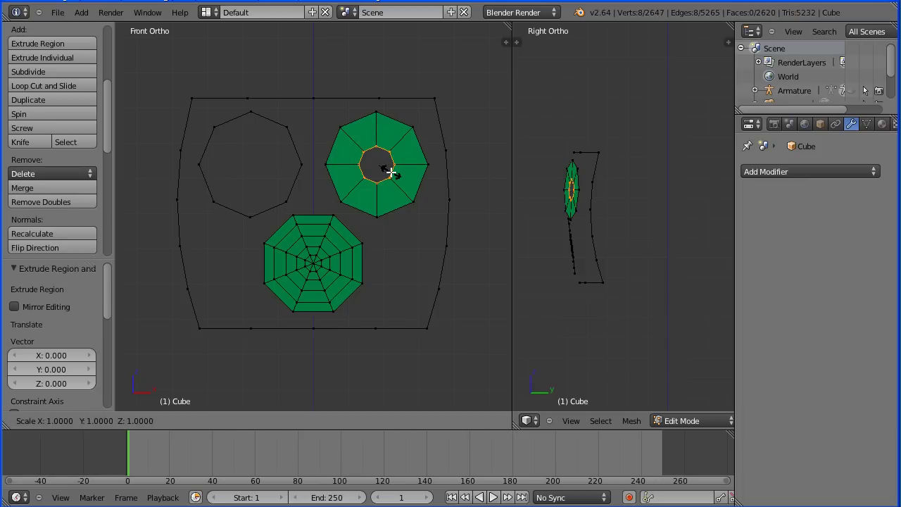
{"action": "type", "text": "0"}
{"action": "key", "text": "Return"}
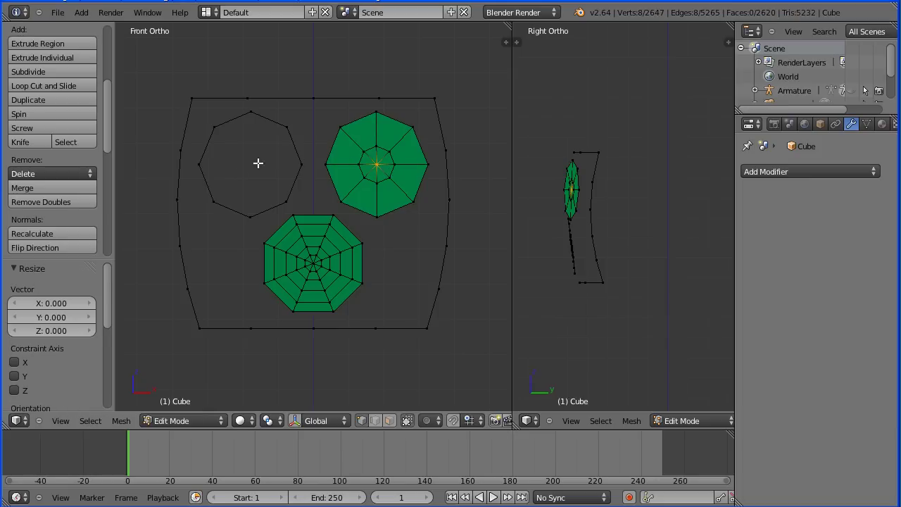
{"action": "left_click", "coordinate": [86, 201]}
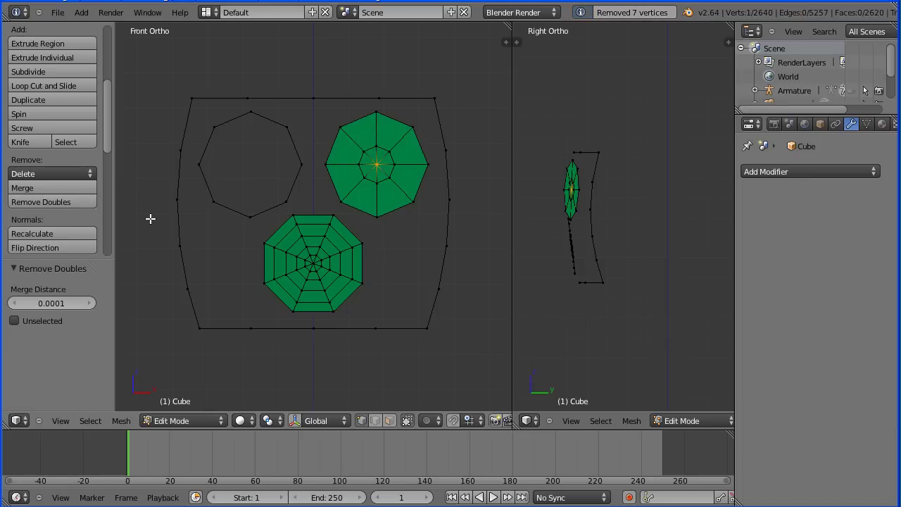
Fill the left eye octagon the same way, 0.35 ring then collapsed and merged
{"action": "right_click", "coordinate": [241, 213], "text": "alt"}
{"action": "key", "text": "e"}
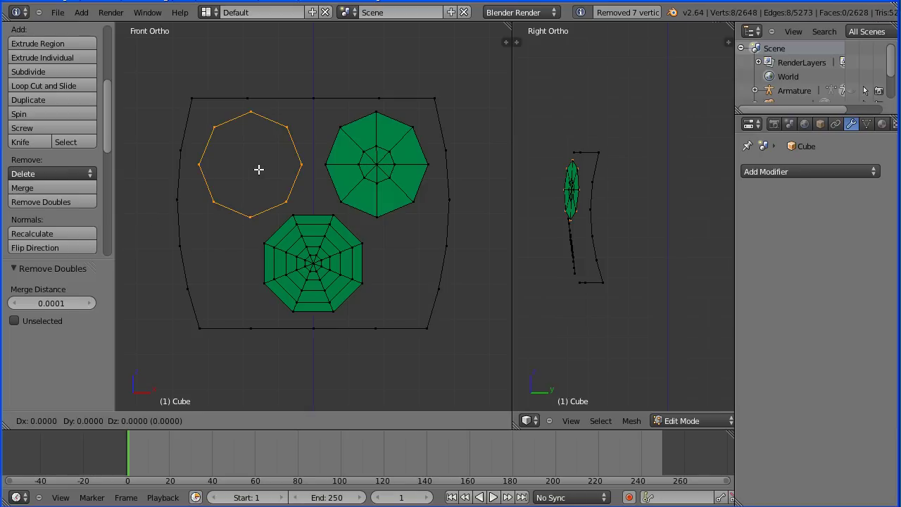
{"action": "right_click", "coordinate": [258, 169]}
{"action": "type", "text": "s"}
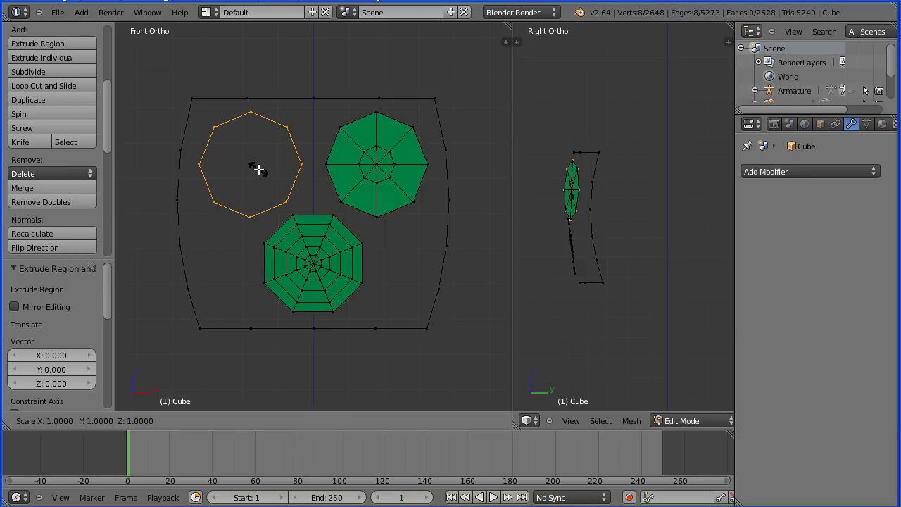
{"action": "type", "text": "0.35"}
{"action": "key", "text": "Return"}
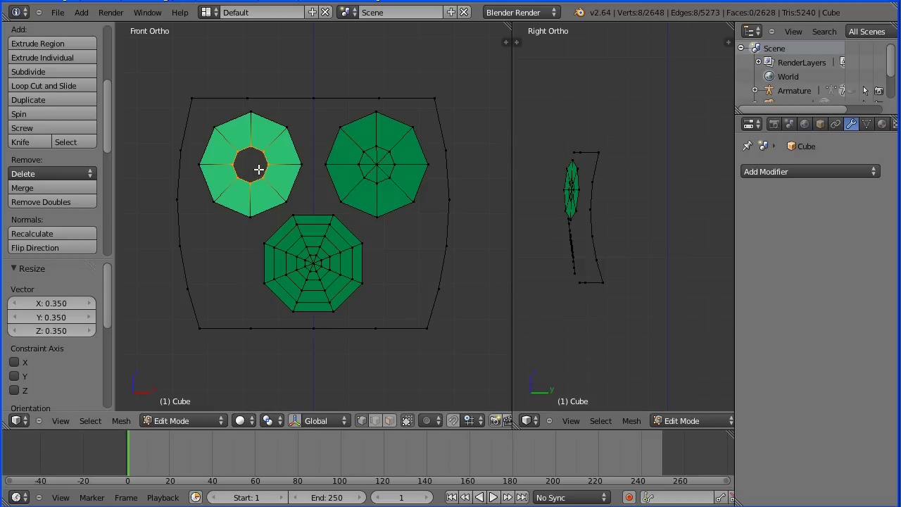
{"action": "key", "text": "e"}
{"action": "right_click", "coordinate": [258, 170]}
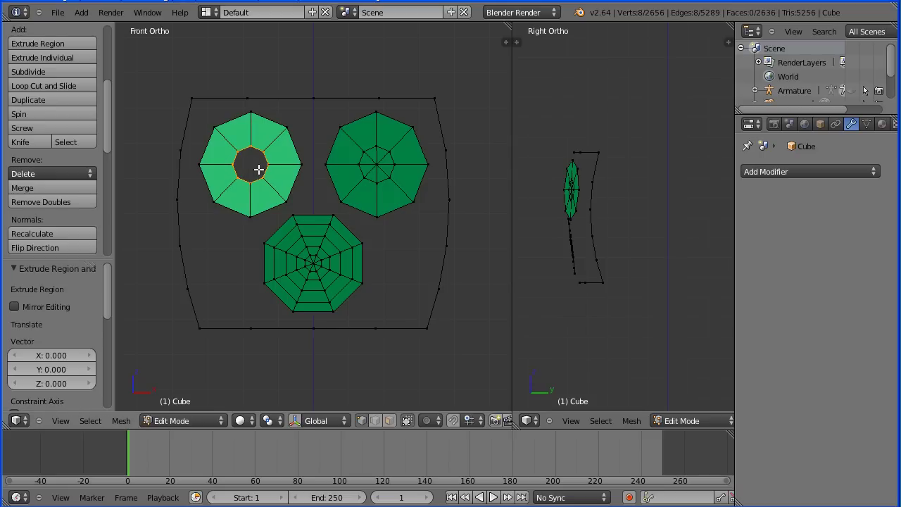
{"action": "key", "text": "s"}
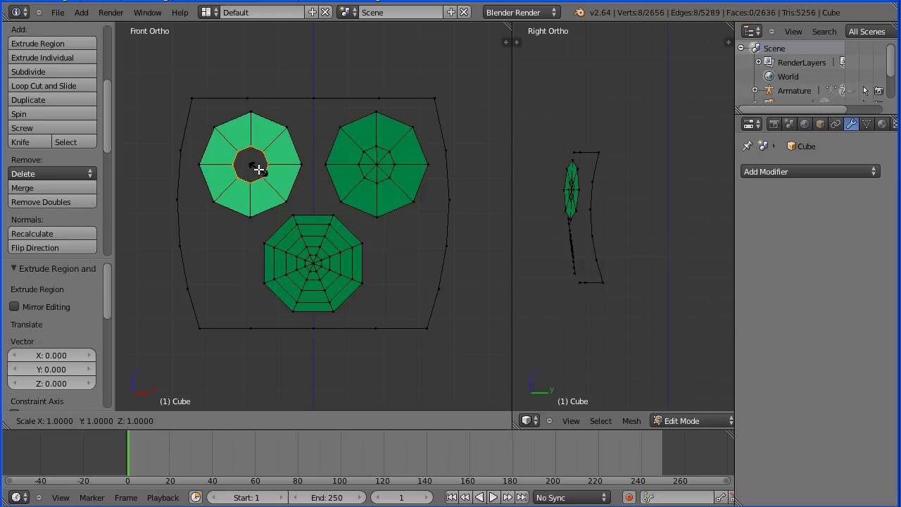
{"action": "type", "text": "0"}
{"action": "key", "text": "Return"}
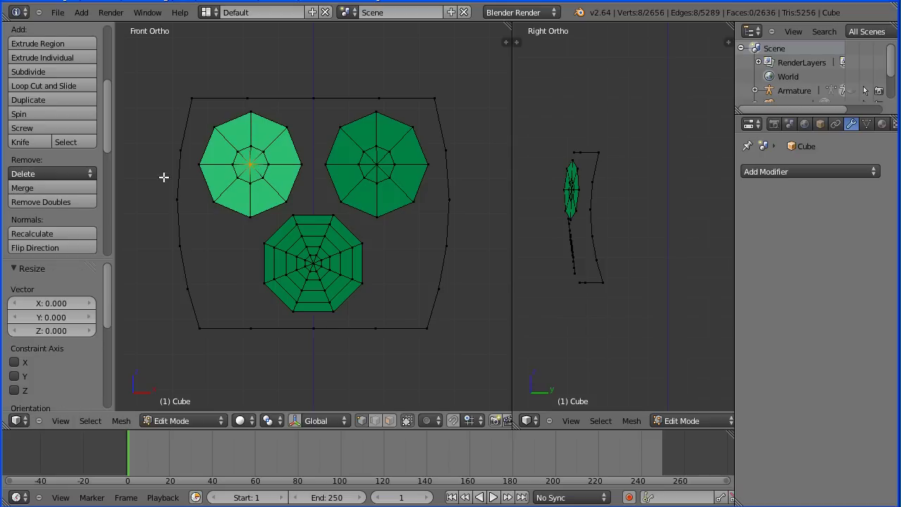
{"action": "left_click", "coordinate": [41, 202]}
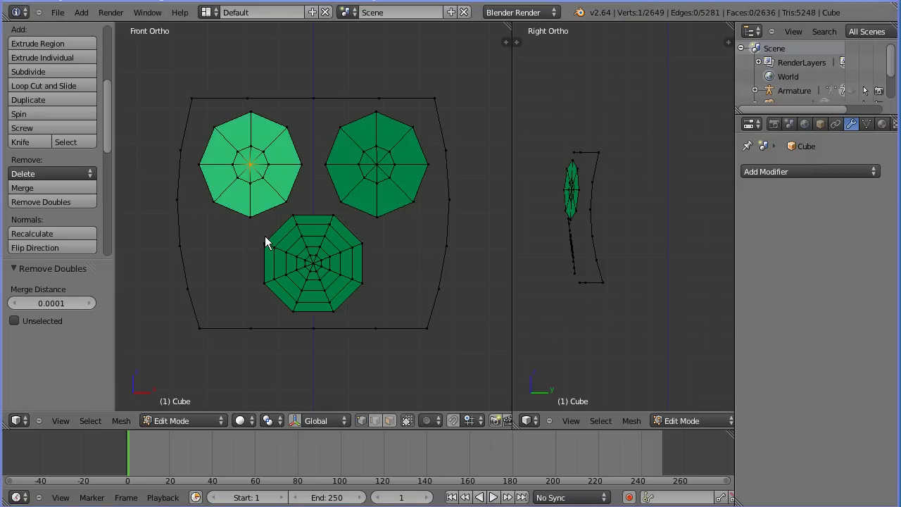
Join the eye octagons to each other and to the nose octagon with five edges
{"action": "right_click", "coordinate": [252, 218]}
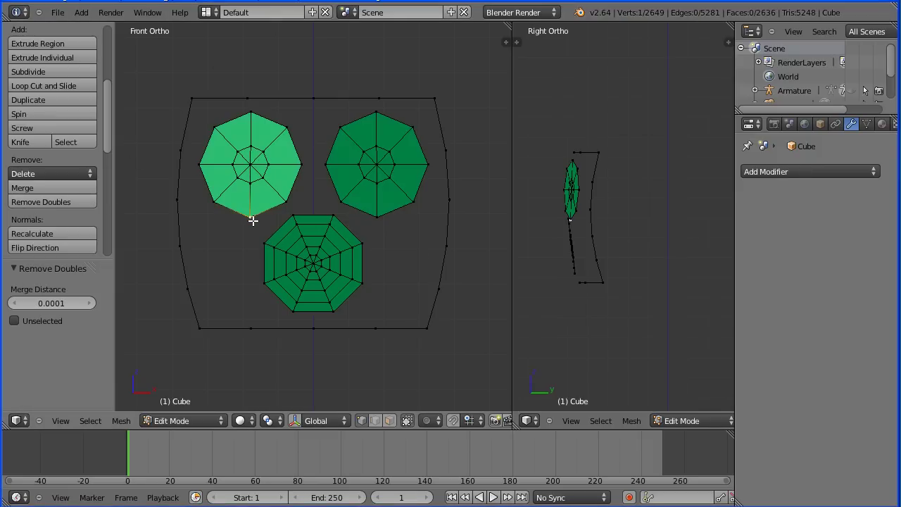
{"action": "right_click", "coordinate": [265, 243], "text": "shift"}
{"action": "key", "text": "f"}
{"action": "right_click", "coordinate": [293, 215]}
{"action": "right_click", "coordinate": [287, 203], "text": "shift"}
{"action": "key", "text": "f"}
{"action": "right_click", "coordinate": [304, 166]}
{"action": "right_click", "coordinate": [325, 166], "text": "shift"}
{"action": "key", "text": "f"}
{"action": "right_click", "coordinate": [341, 202]}
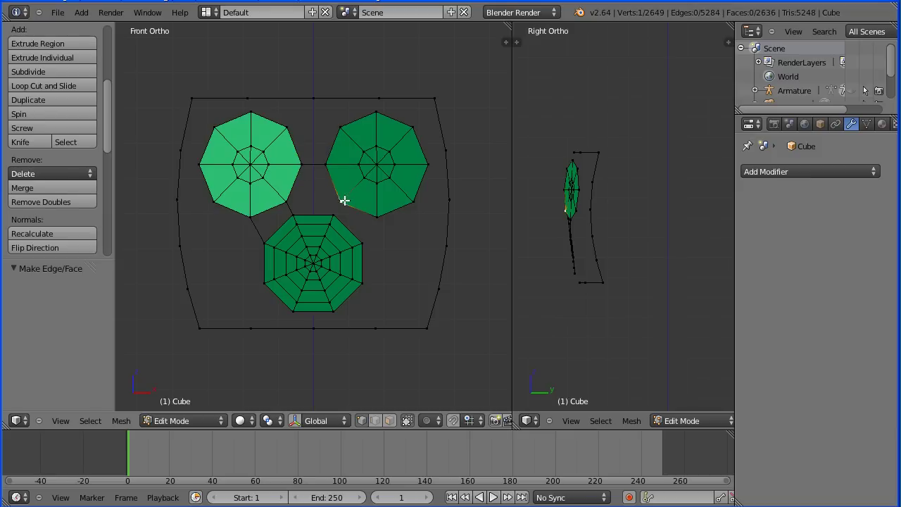
{"action": "right_click", "coordinate": [331, 217], "text": "shift"}
{"action": "key", "text": "f"}
{"action": "right_click", "coordinate": [376, 217]}
{"action": "right_click", "coordinate": [361, 242], "text": "shift"}
{"action": "key", "text": "f"}
{"action": "key", "text": "Tab"}
{"action": "key", "text": "Tab"}
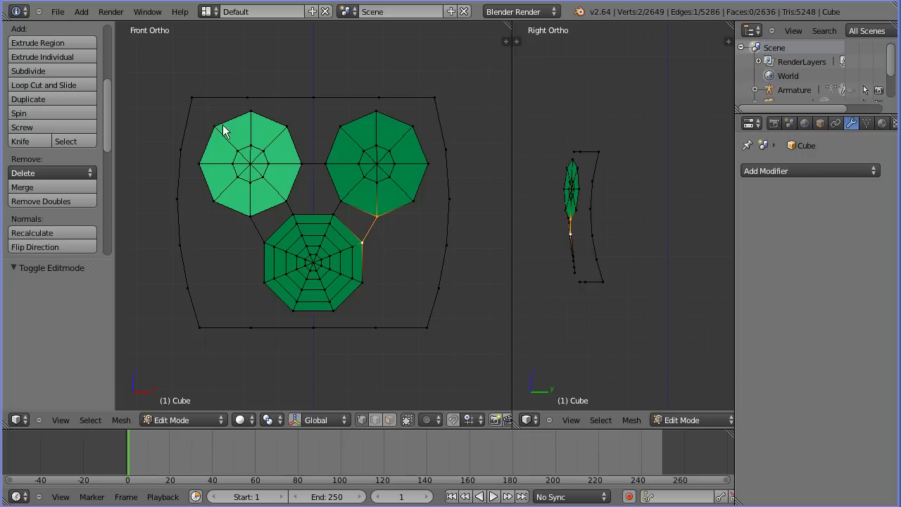
Connect the eyes' top vertices and the right eye's outer vertices to the top and right border
{"action": "right_click", "coordinate": [287, 129]}
{"action": "right_click", "coordinate": [316, 97], "text": "shift"}
{"action": "key", "text": "f"}
{"action": "right_click", "coordinate": [340, 127]}
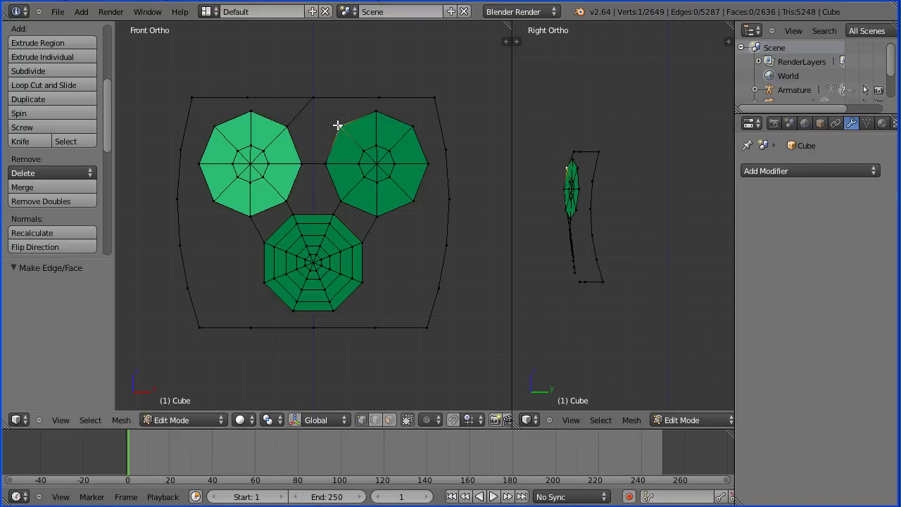
{"action": "right_click", "coordinate": [313, 97], "text": "shift"}
{"action": "key", "text": "f"}
{"action": "right_click", "coordinate": [377, 111]}
{"action": "right_click", "coordinate": [379, 97], "text": "shift"}
{"action": "key", "text": "f"}
{"action": "right_click", "coordinate": [413, 126]}
{"action": "right_click", "coordinate": [436, 99], "text": "shift"}
{"action": "key", "text": "f"}
{"action": "right_click", "coordinate": [428, 164]}
{"action": "right_click", "coordinate": [445, 149], "text": "shift"}
{"action": "key", "text": "f"}
{"action": "right_click", "coordinate": [413, 201]}
{"action": "right_click", "coordinate": [449, 199], "text": "shift"}
{"action": "key", "text": "f"}
{"action": "right_click", "coordinate": [377, 216]}
{"action": "right_click", "coordinate": [446, 245], "text": "shift"}
{"action": "key", "text": "f"}
Connect the nose octagon's right, bottom and left vertices to the surrounding border
{"action": "right_click", "coordinate": [364, 244]}
{"action": "right_click", "coordinate": [438, 287], "text": "shift"}
{"action": "key", "text": "f"}
{"action": "right_click", "coordinate": [362, 283]}
{"action": "right_click", "coordinate": [425, 326], "text": "shift"}
{"action": "key", "text": "f"}
{"action": "right_click", "coordinate": [338, 310]}
{"action": "right_click", "coordinate": [375, 327], "text": "shift"}
{"action": "key", "text": "f"}
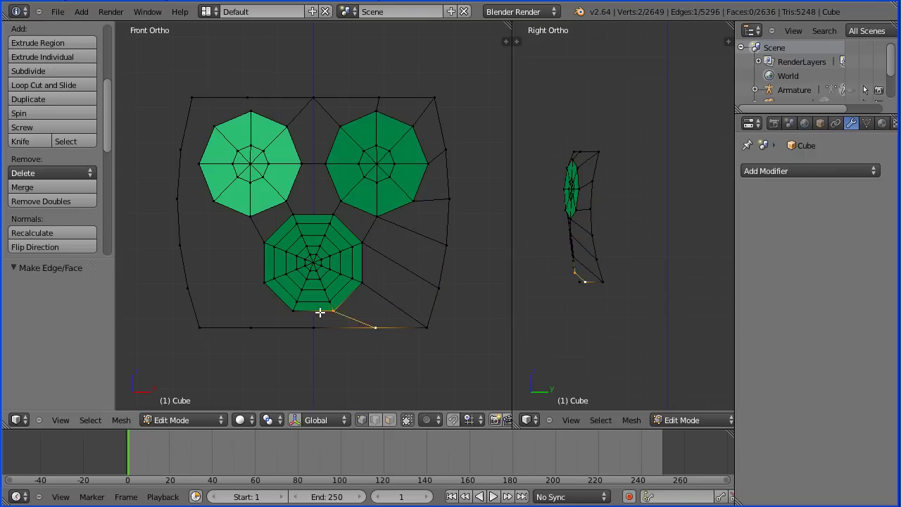
{"action": "right_click", "coordinate": [293, 310]}
{"action": "right_click", "coordinate": [250, 326], "text": "shift"}
{"action": "key", "text": "f"}
{"action": "right_click", "coordinate": [264, 283]}
{"action": "right_click", "coordinate": [200, 326], "text": "shift"}
{"action": "key", "text": "f"}
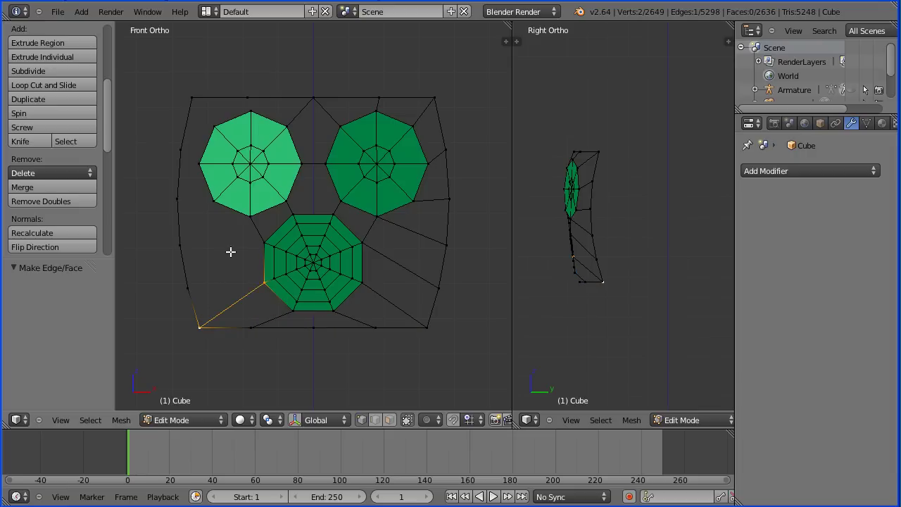
{"action": "right_click", "coordinate": [263, 242]}
{"action": "right_click", "coordinate": [187, 288], "text": "shift"}
{"action": "key", "text": "f"}
Connect the left eye's outer and top vertices to the left and top border, then deselect all
{"action": "right_click", "coordinate": [250, 214]}
{"action": "right_click", "coordinate": [179, 243], "text": "shift"}
{"action": "key", "text": "f"}
{"action": "right_click", "coordinate": [211, 201]}
{"action": "right_click", "coordinate": [178, 199], "text": "shift"}
{"action": "key", "text": "f"}
{"action": "right_click", "coordinate": [200, 163]}
{"action": "right_click", "coordinate": [180, 148], "text": "shift"}
{"action": "key", "text": "f"}
{"action": "right_click", "coordinate": [193, 96]}
{"action": "right_click", "coordinate": [215, 125], "text": "shift"}
{"action": "key", "text": "f"}
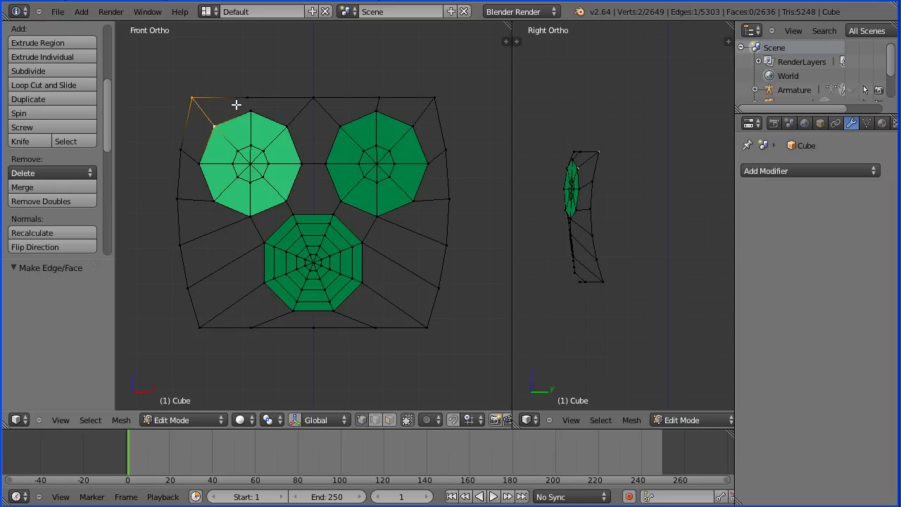
{"action": "right_click", "coordinate": [253, 98]}
{"action": "right_click", "coordinate": [250, 111], "text": "shift"}
{"action": "key", "text": "f"}
{"action": "key", "text": "Tab"}
{"action": "key", "text": "Tab"}
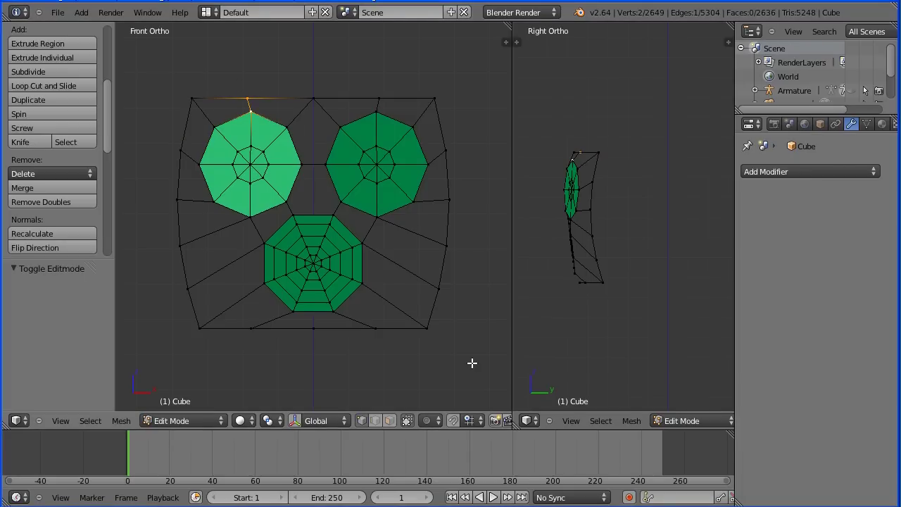
{"action": "key", "text": "a"}
{"action": "key", "text": "a"}
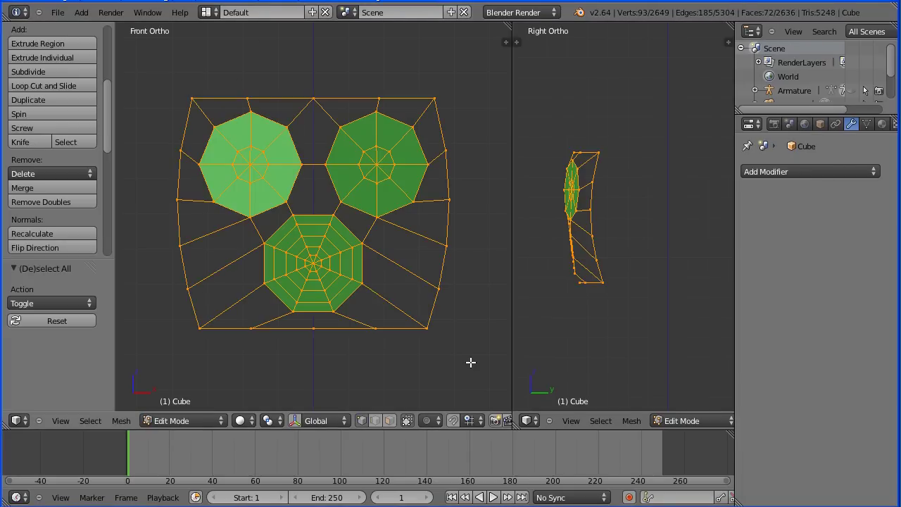
Fill the gaps between border, eyes and nose with faces, then select the top-centre border vertex
{"action": "key", "text": "f"}
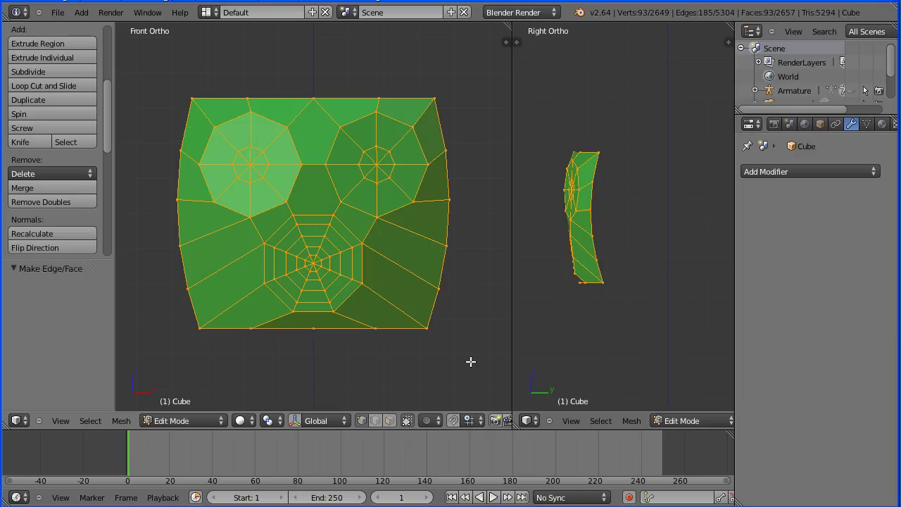
{"action": "right_click", "coordinate": [311, 99]}
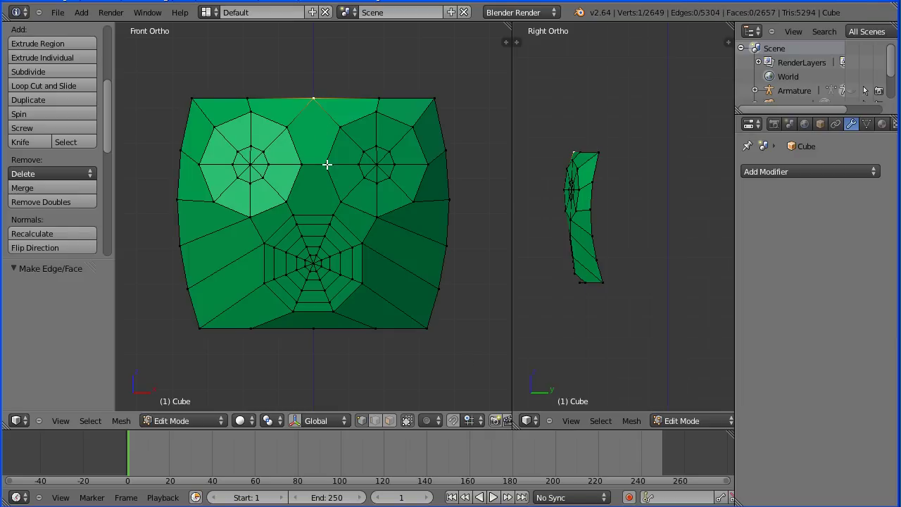
Knife-cut from the top-centre vertex to the nose centre, then start a second cut at the bottom-centre vertex
{"action": "left_click", "coordinate": [42, 143]}
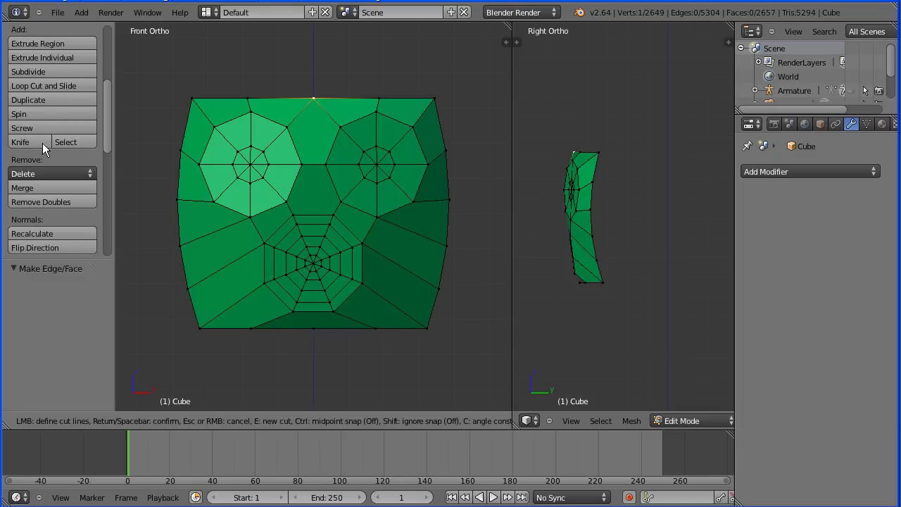
{"action": "left_click", "coordinate": [313, 97]}
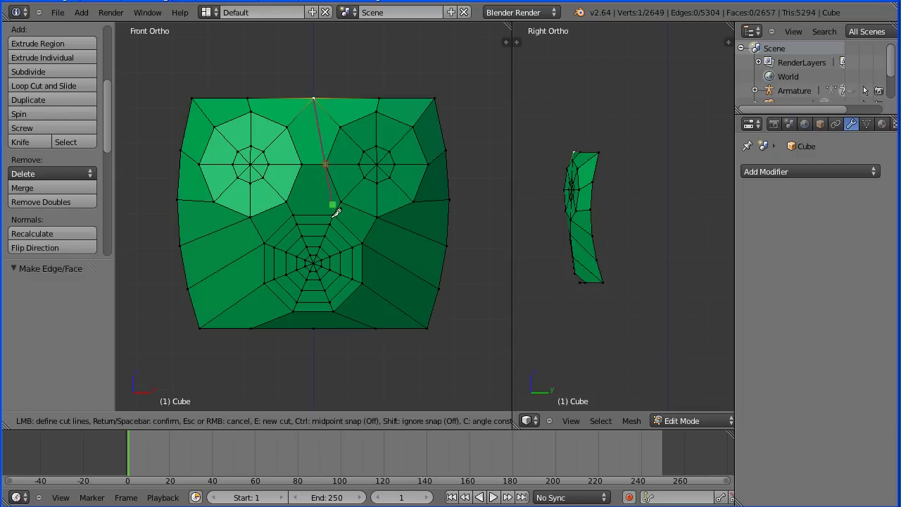
{"action": "left_click", "coordinate": [313, 262]}
{"action": "key", "text": "Return"}
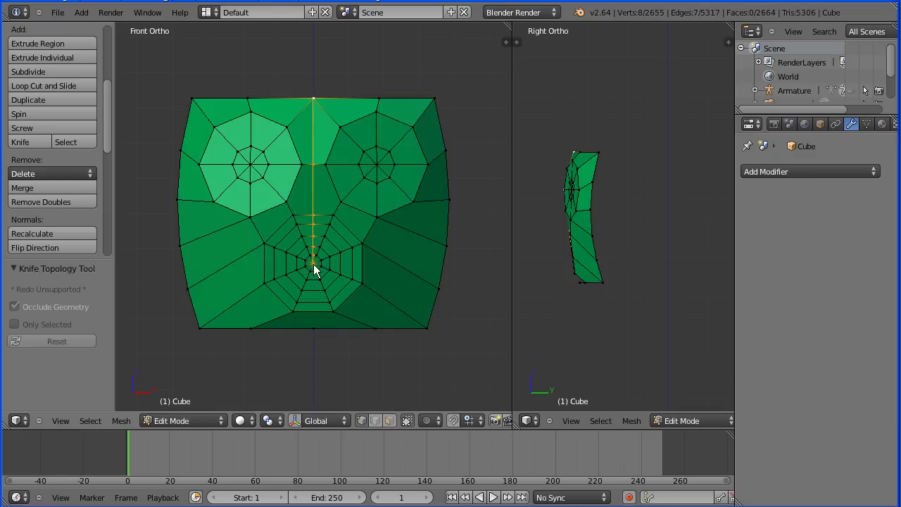
{"action": "left_click", "coordinate": [33, 145]}
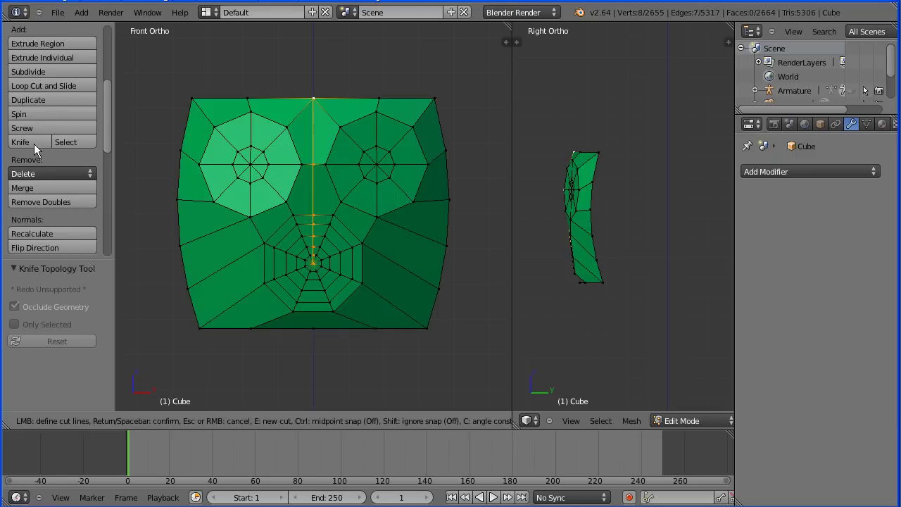
{"action": "left_click", "coordinate": [315, 323]}
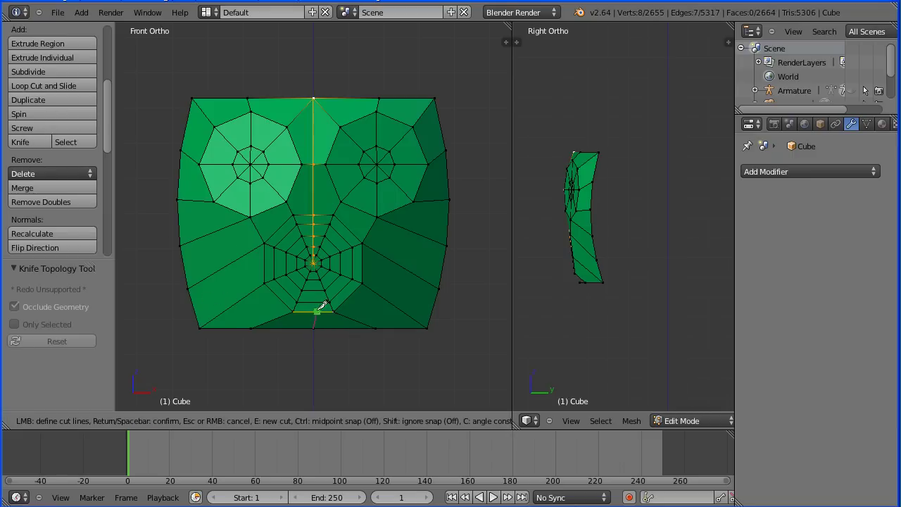
Finish and confirm the knife cut ending at the nose centre
{"action": "left_click", "coordinate": [315, 260]}
{"action": "key", "text": "Return"}
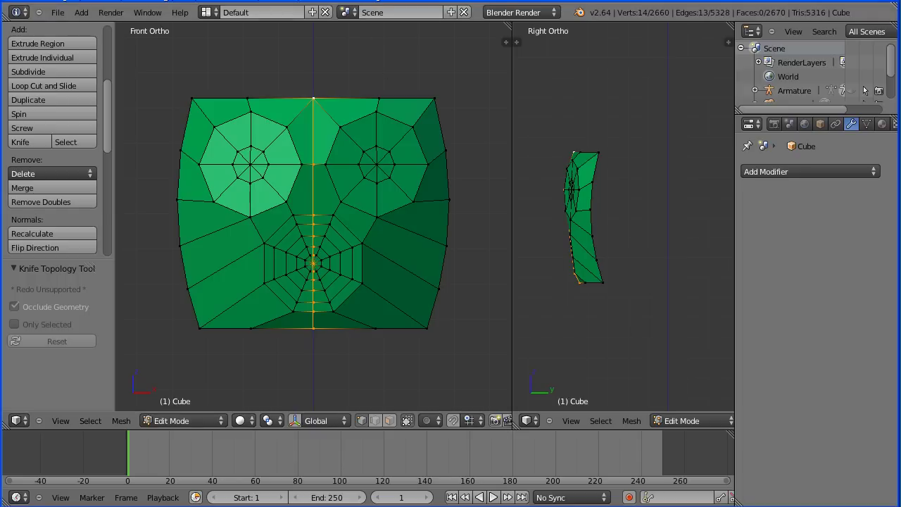
{"action": "key", "text": "Tab"}
{"action": "key", "text": "Tab"}
With proportional editing on, pull the nose centre vertex -0.2 along Y into a snout
{"action": "right_click", "coordinate": [314, 263]}
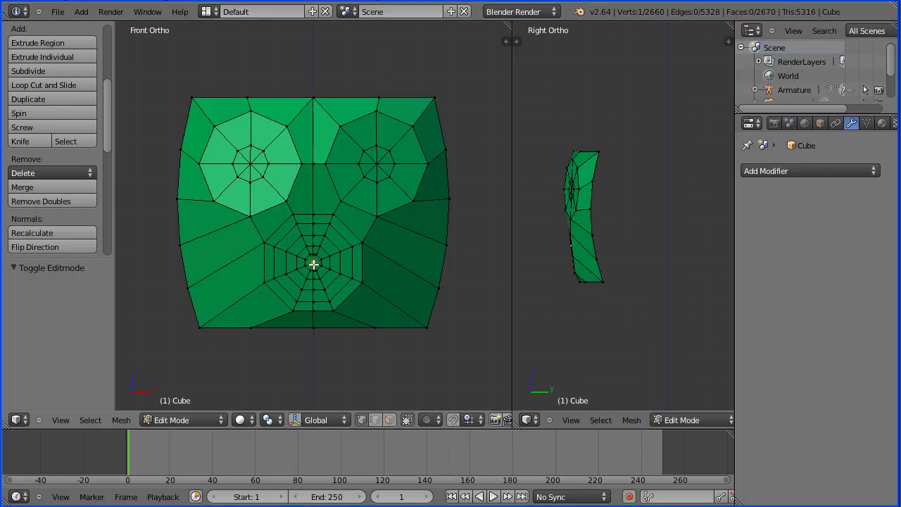
{"action": "left_click", "coordinate": [426, 419]}
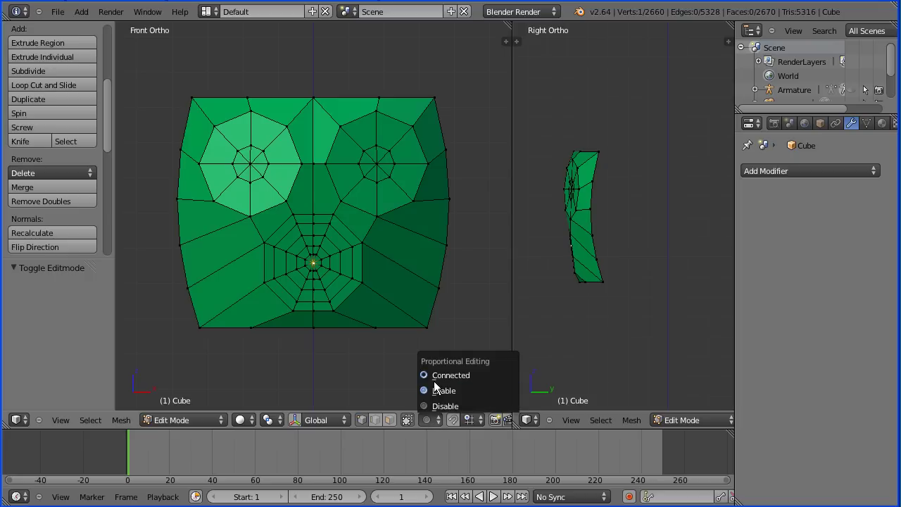
{"action": "left_click", "coordinate": [485, 389]}
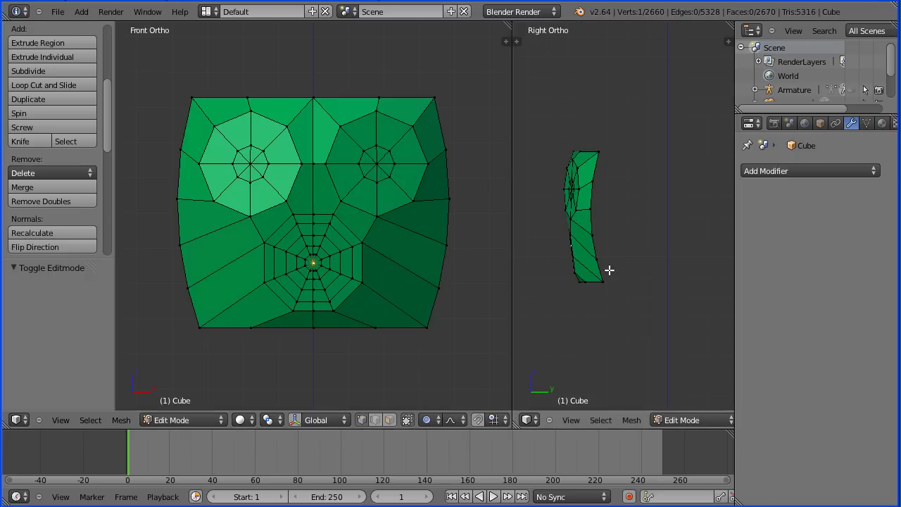
{"action": "key", "text": "g"}
{"action": "key", "text": "y"}
{"action": "scroll", "coordinate": [632, 238], "scroll_direction": "up", "scroll_amount": 6}
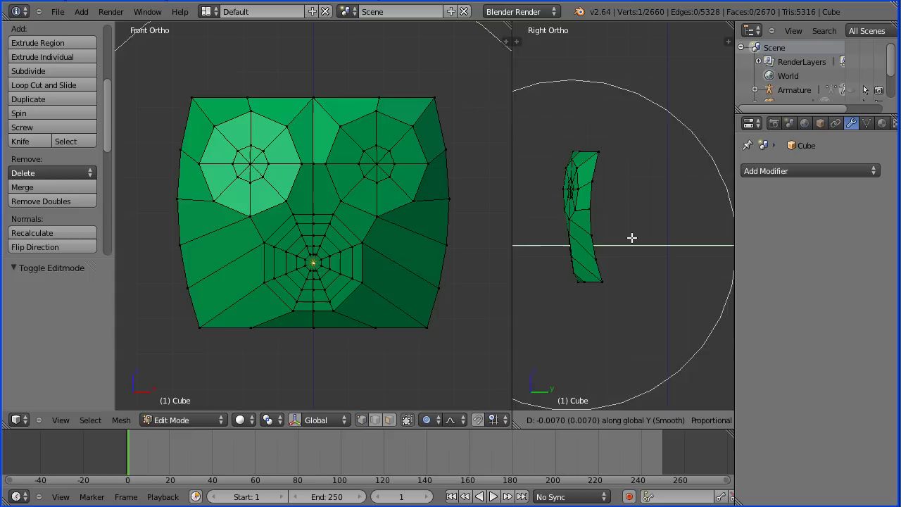
{"action": "scroll", "coordinate": [630, 238], "scroll_direction": "up", "scroll_amount": 4}
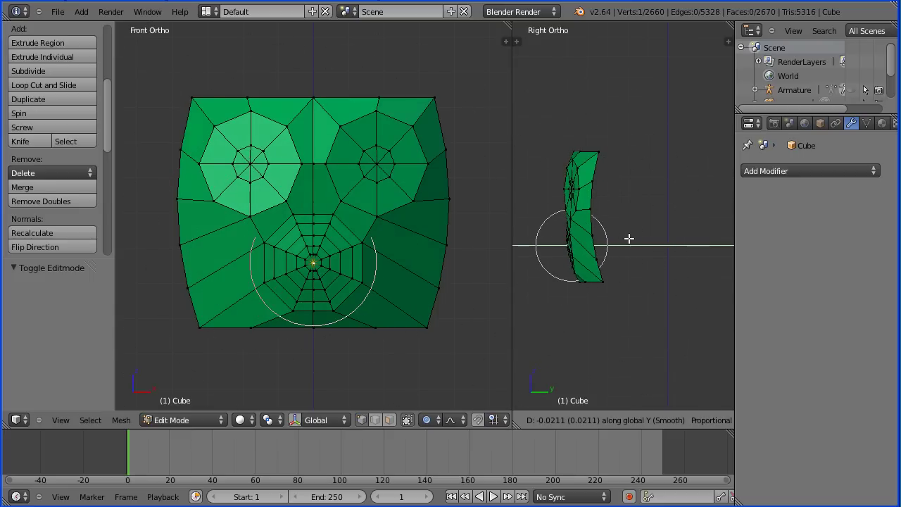
{"action": "type", "text": "0."}
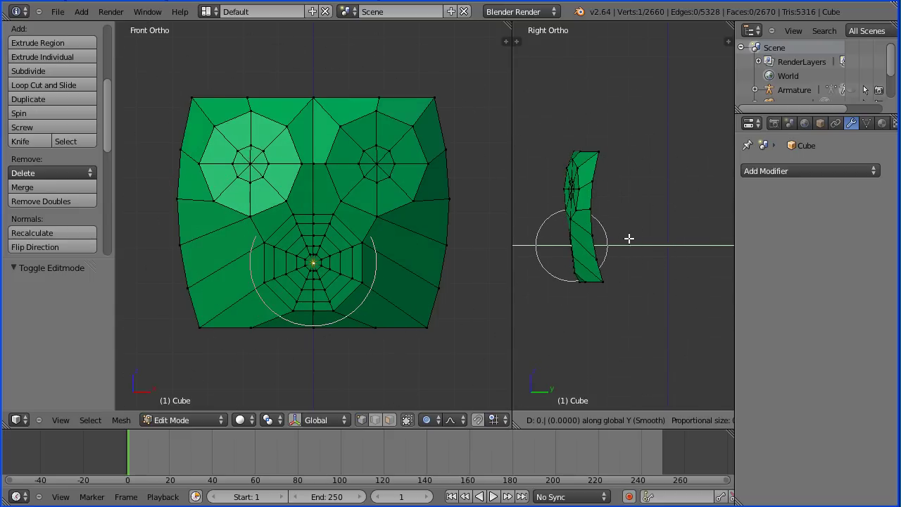
{"action": "type", "text": "-.2"}
{"action": "key", "text": "Return"}
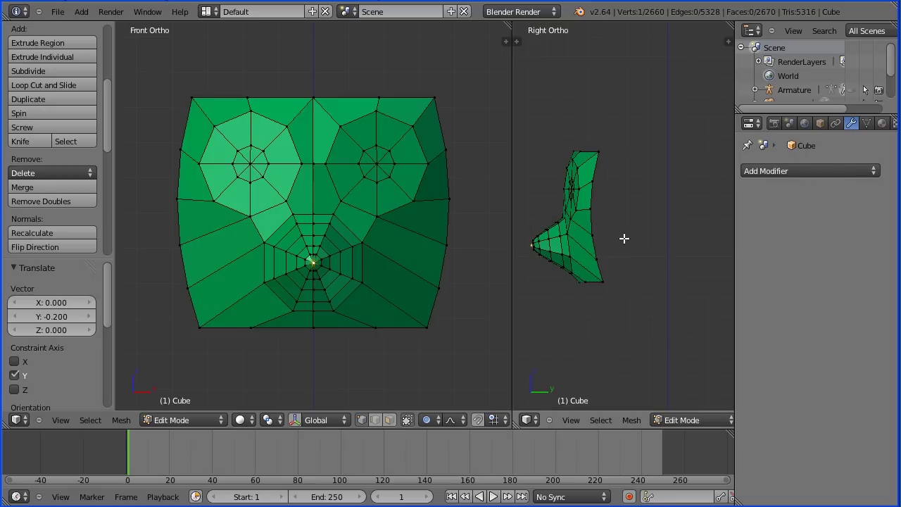
{"action": "key", "text": "Tab"}
{"action": "key", "text": "Tab"}
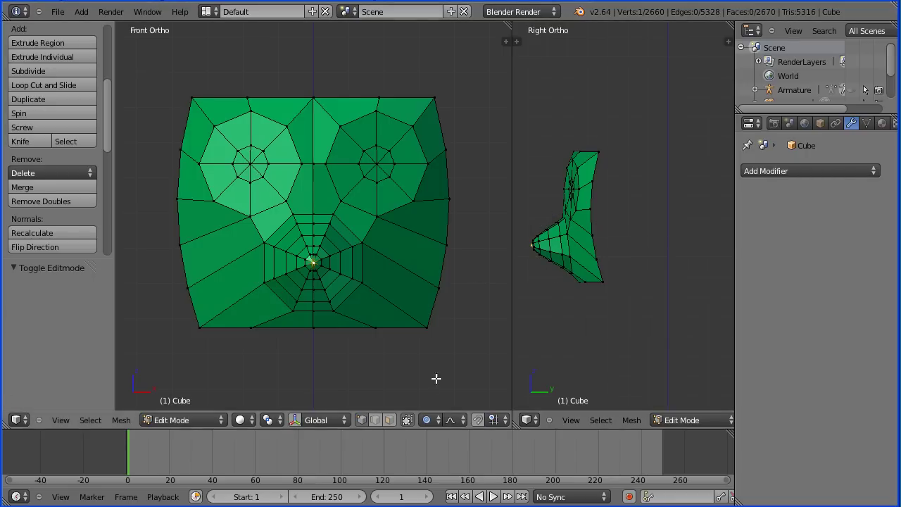
In face select mode, circle-select the faces of both eye discs
{"action": "left_click", "coordinate": [389, 421]}
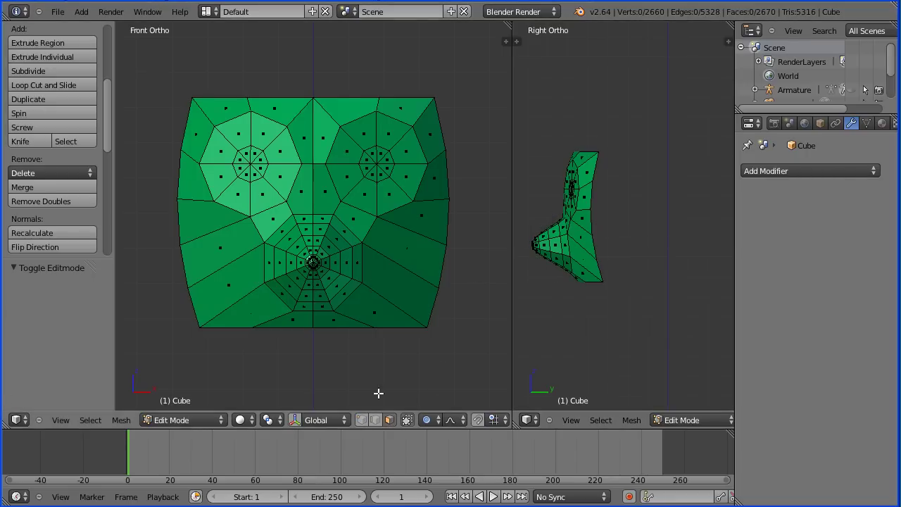
{"action": "key", "text": "c"}
{"action": "mouse_move", "coordinate": [262, 157]}
{"action": "left_mouse_down"}
{"action": "mouse_move", "coordinate": [238, 163]}
{"action": "mouse_move", "coordinate": [266, 156]}
{"action": "left_mouse_up"}
{"action": "left_click_drag", "start_coordinate": [362, 147], "coordinate": [388, 155]}
{"action": "right_click", "coordinate": [388, 156]}
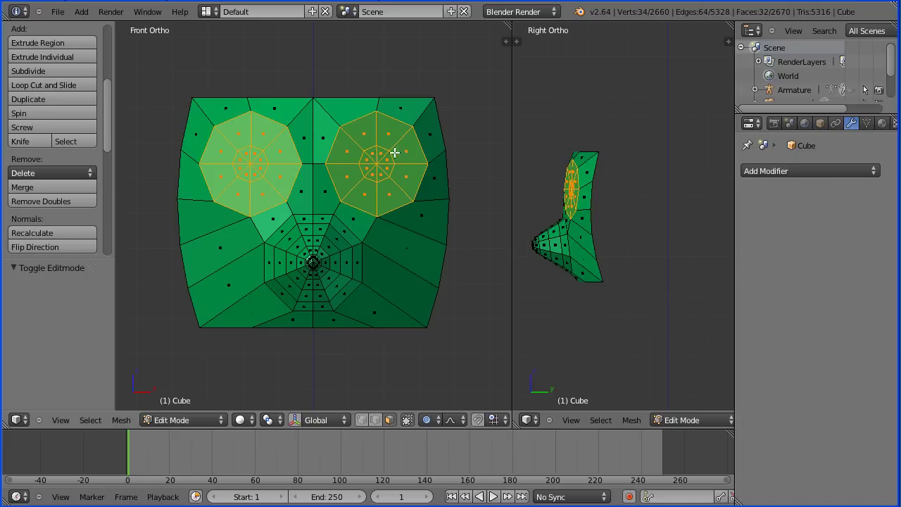
Assign a new white Material.001 (diffuse 0.970) to the selected eye faces
{"action": "left_click", "coordinate": [881, 125]}
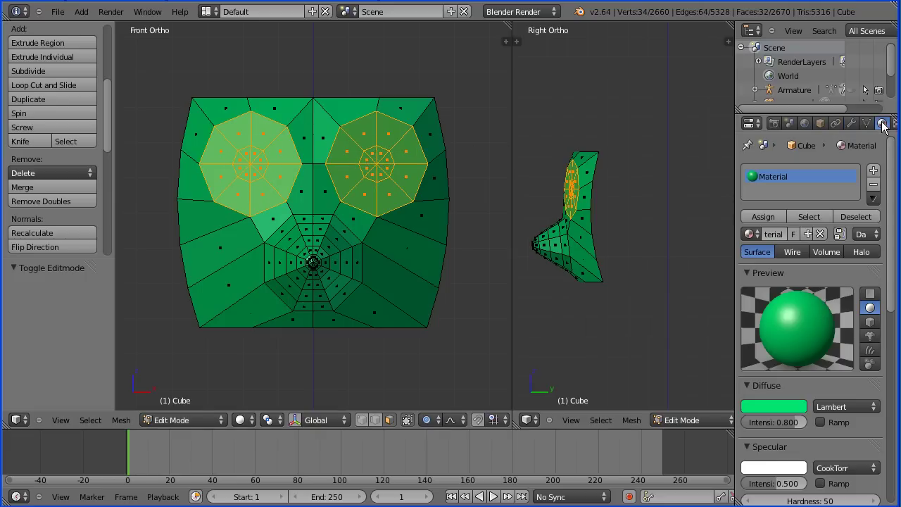
{"action": "left_click", "coordinate": [873, 174]}
{"action": "left_click", "coordinate": [771, 233]}
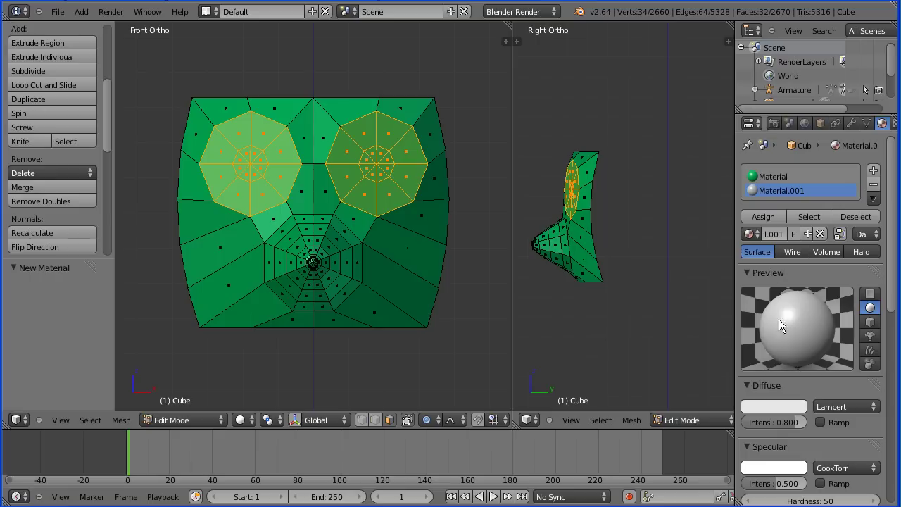
{"action": "left_click", "coordinate": [758, 405]}
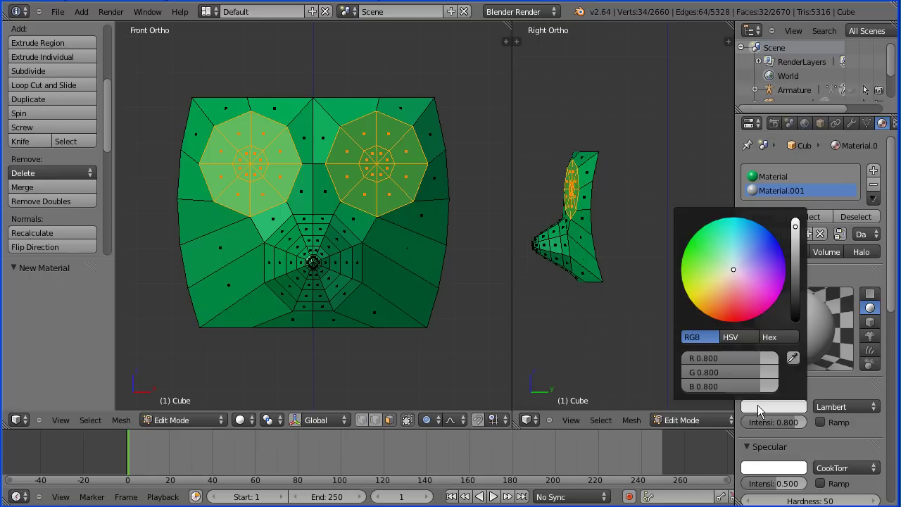
{"action": "left_click", "coordinate": [796, 227]}
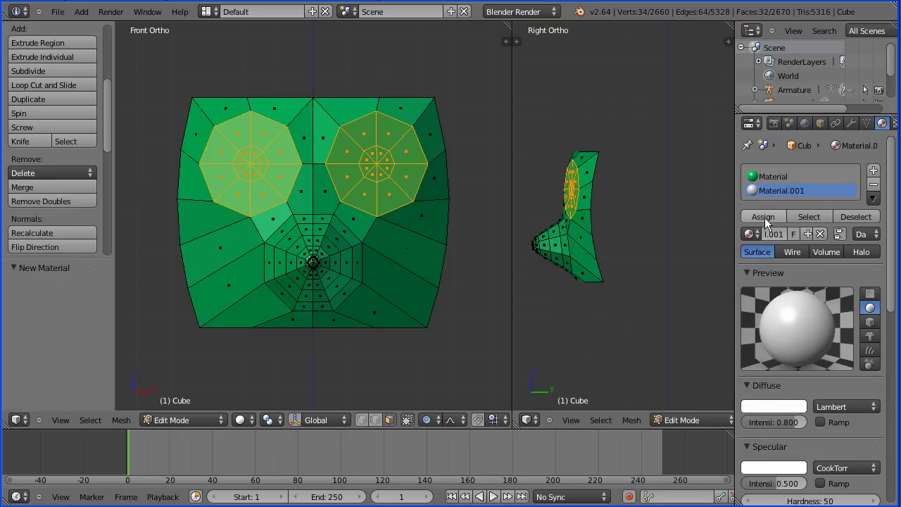
{"action": "left_click", "coordinate": [763, 216]}
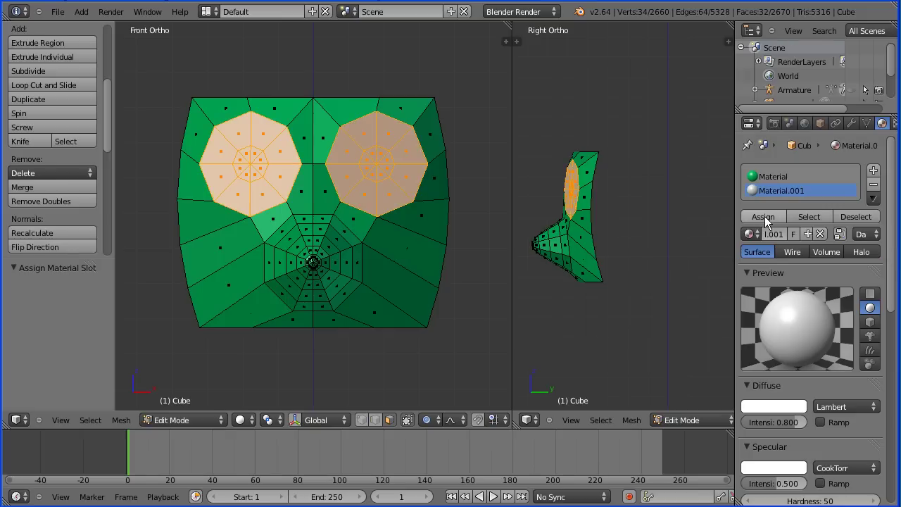
{"action": "right_click", "coordinate": [261, 170]}
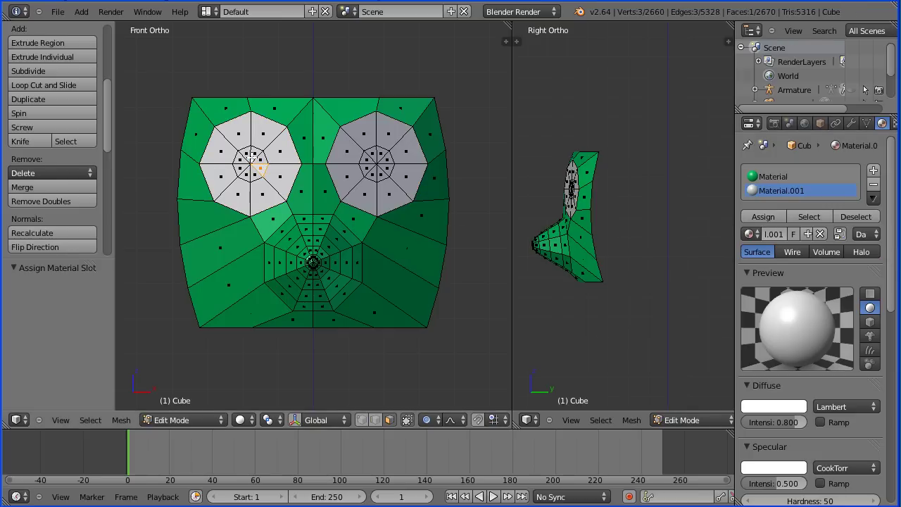
Circle-select the inner pupil fans of both eyes
{"action": "key", "text": "c"}
{"action": "left_click", "coordinate": [251, 164]}
{"action": "left_click", "coordinate": [377, 163]}
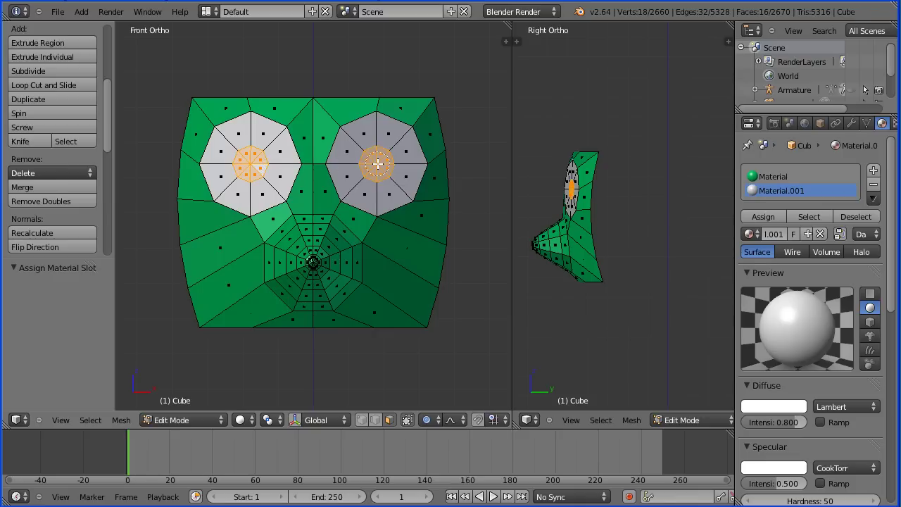
{"action": "key", "text": "Escape"}
{"action": "key", "text": "c"}
{"action": "key", "text": "Escape"}
Assign a new black Material.002 to the pupils and merge Right Ortho into Front Ortho
{"action": "left_click", "coordinate": [875, 172]}
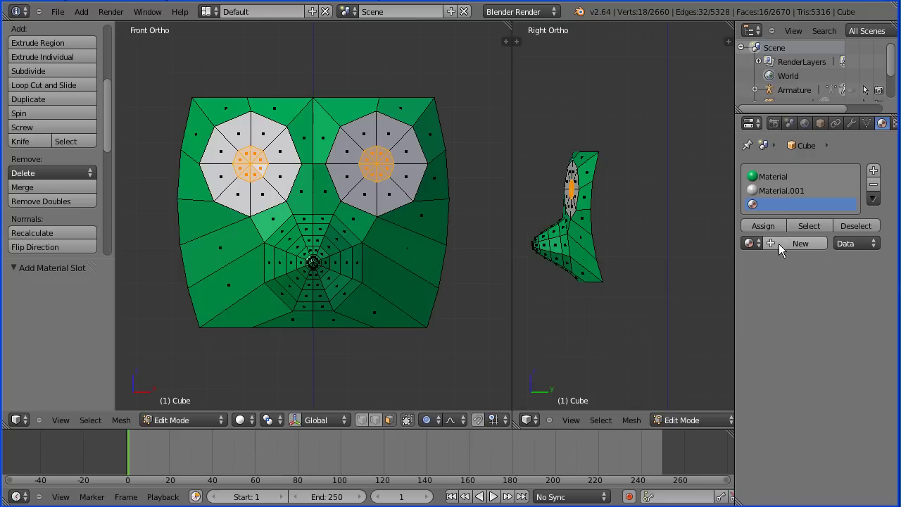
{"action": "left_click", "coordinate": [778, 243]}
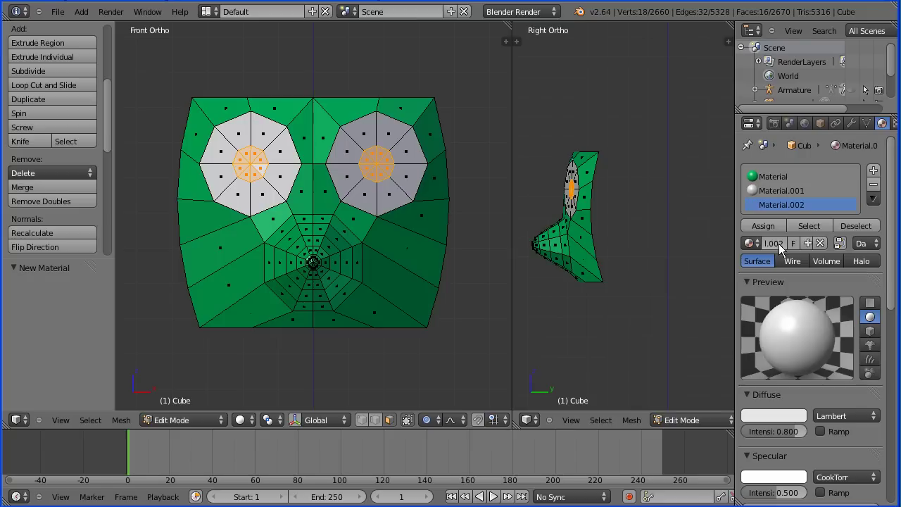
{"action": "left_click", "coordinate": [777, 414]}
{"action": "left_click_drag", "start_coordinate": [796, 235], "coordinate": [795, 335]}
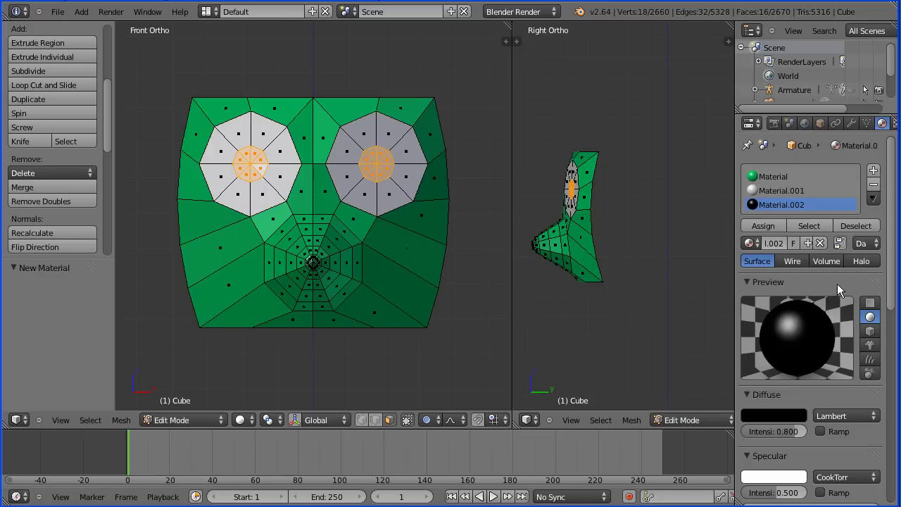
{"action": "left_click", "coordinate": [763, 225]}
{"action": "key", "text": "Tab"}
{"action": "key", "text": "Tab"}
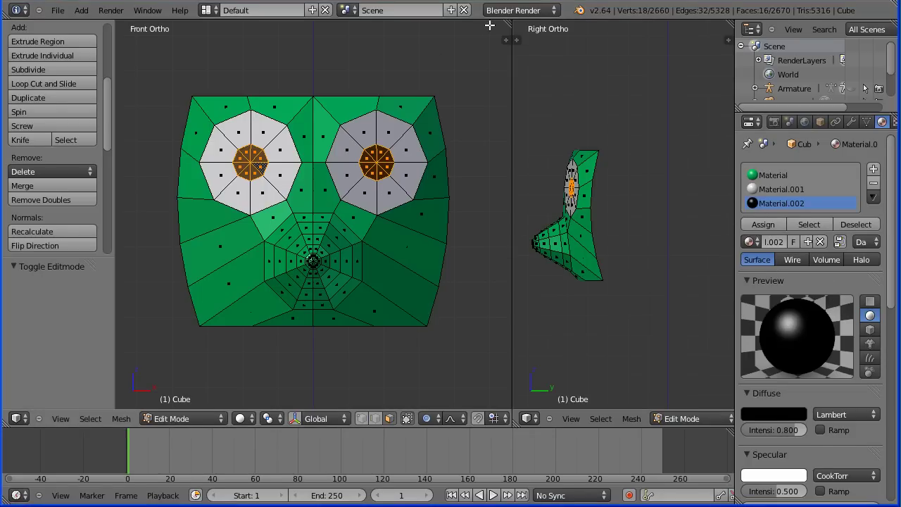
{"action": "left_click_drag", "start_coordinate": [509, 24], "coordinate": [540, 37]}
{"action": "scroll", "coordinate": [458, 181], "scroll_direction": "down", "scroll_amount": 10}
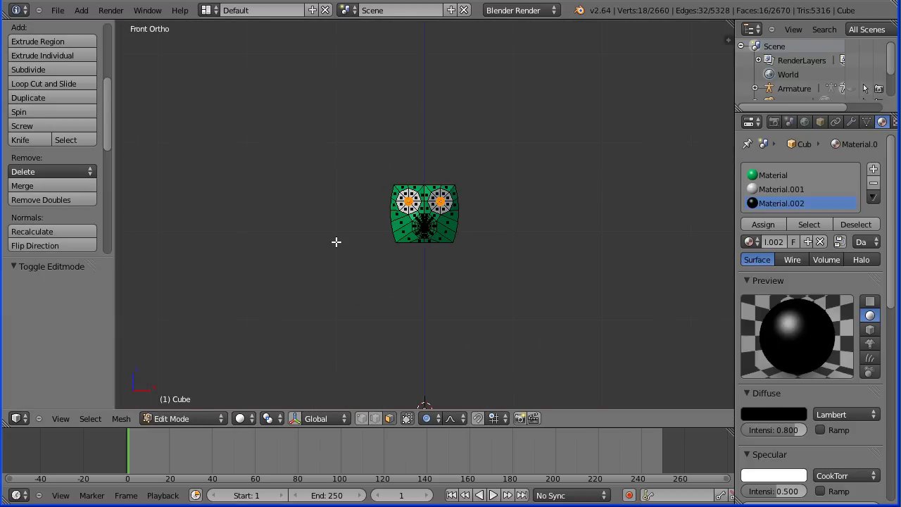
Reveal the hidden body, recalculate all normals outside, and return to Object Mode
{"action": "key", "text": "alt+h"}
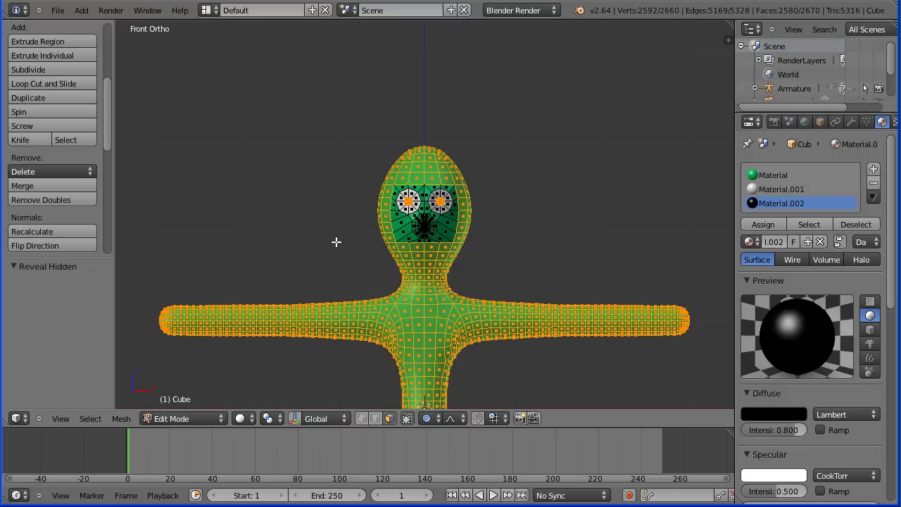
{"action": "key", "text": "a"}
{"action": "key", "text": "a"}
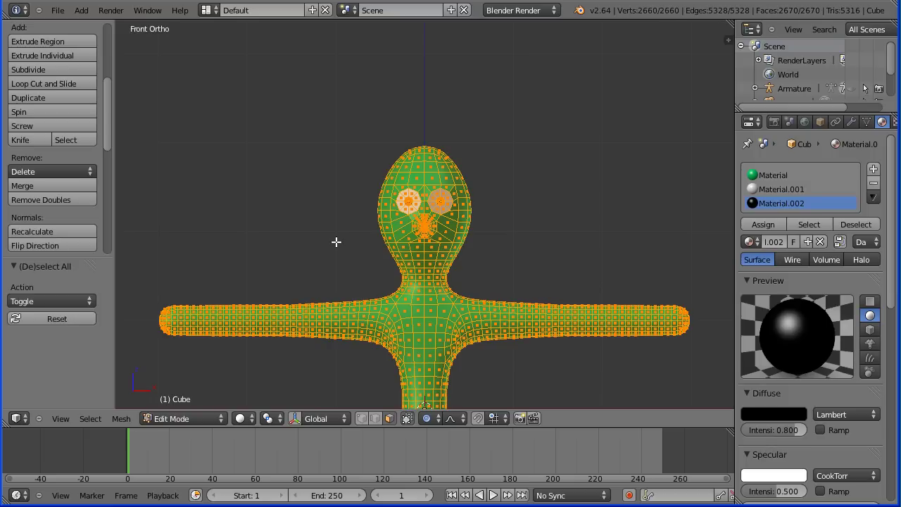
{"action": "left_click", "coordinate": [121, 418]}
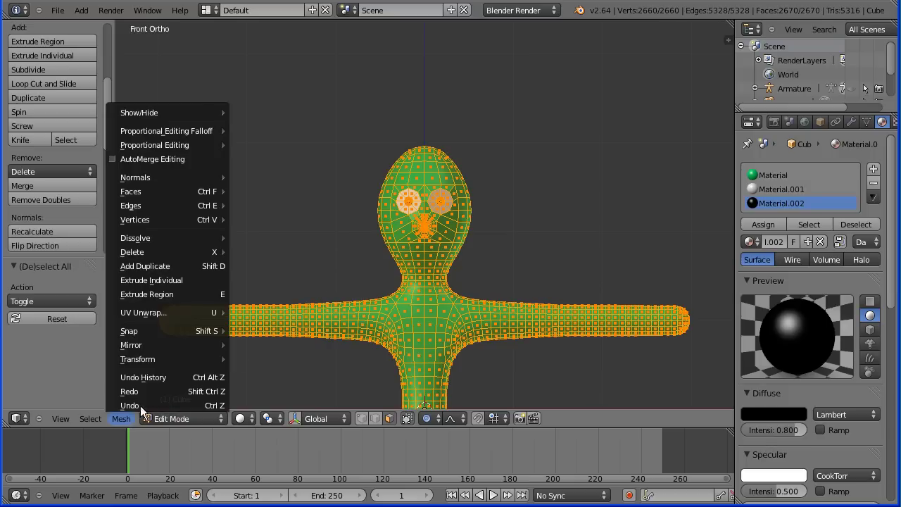
{"action": "mouse_move", "coordinate": [189, 181]}
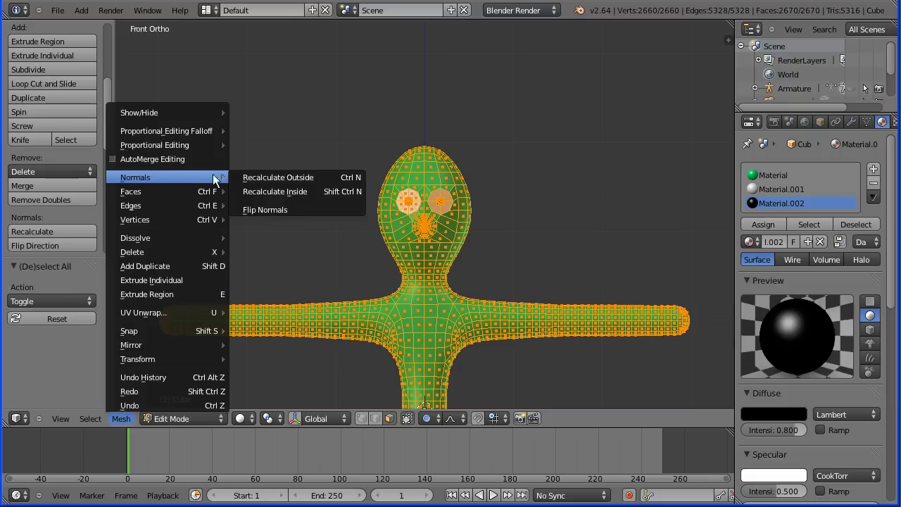
{"action": "left_click", "coordinate": [326, 181]}
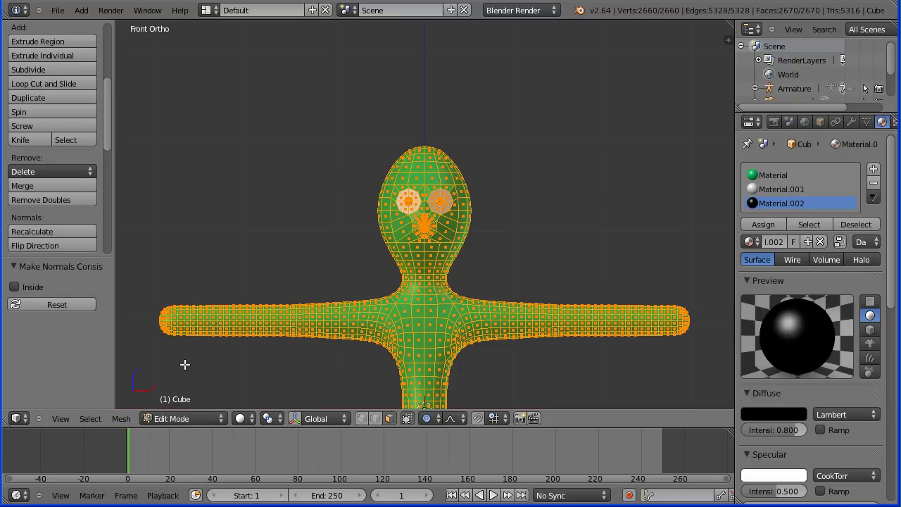
{"action": "left_click", "coordinate": [184, 418]}
{"action": "left_click", "coordinate": [188, 405]}
Apply Smooth shading to the figure and make the Armature visible in the Outliner
{"action": "left_click_drag", "start_coordinate": [108, 158], "coordinate": [112, 132]}
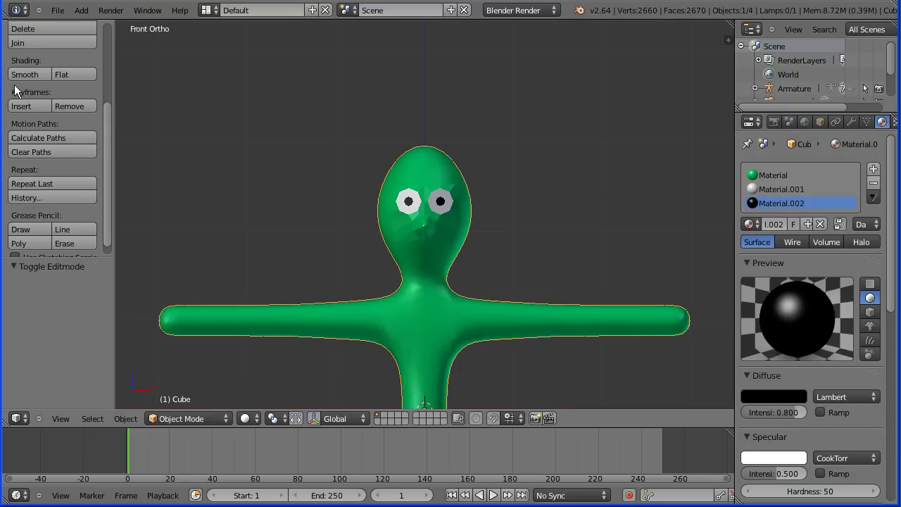
{"action": "left_click", "coordinate": [25, 75]}
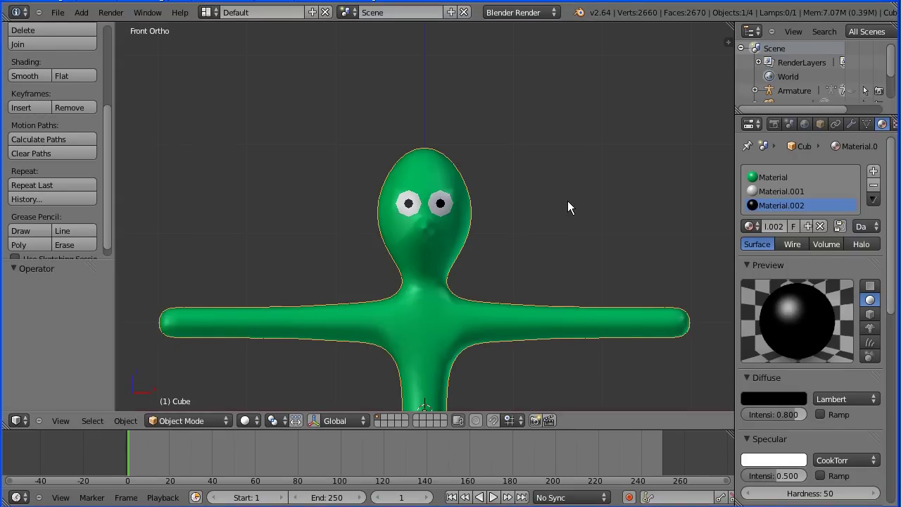
{"action": "left_click", "coordinate": [851, 91]}
Parent the figure to the armature using Ctrl+P With Automatic Weights
{"action": "right_click", "coordinate": [157, 325]}
{"action": "key", "text": "ctrl+Tab"}
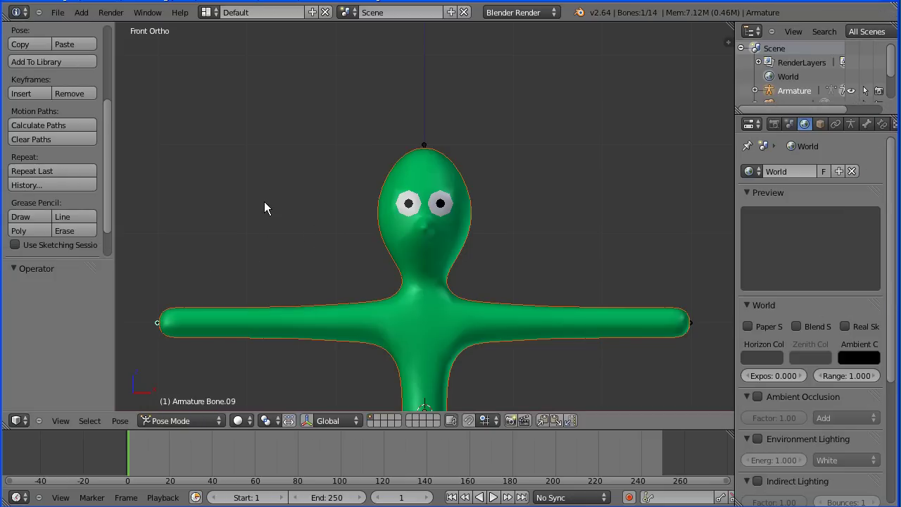
{"action": "key", "text": "ctrl+p"}
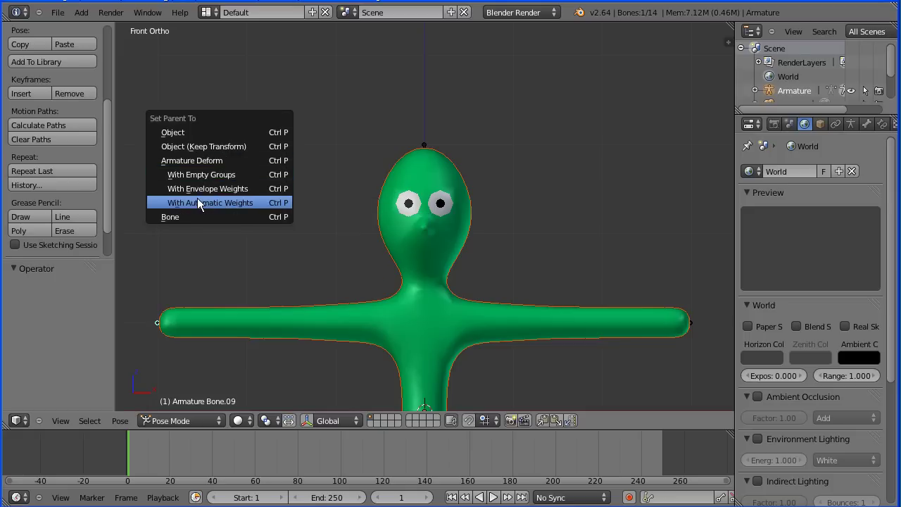
{"action": "left_click", "coordinate": [269, 202]}
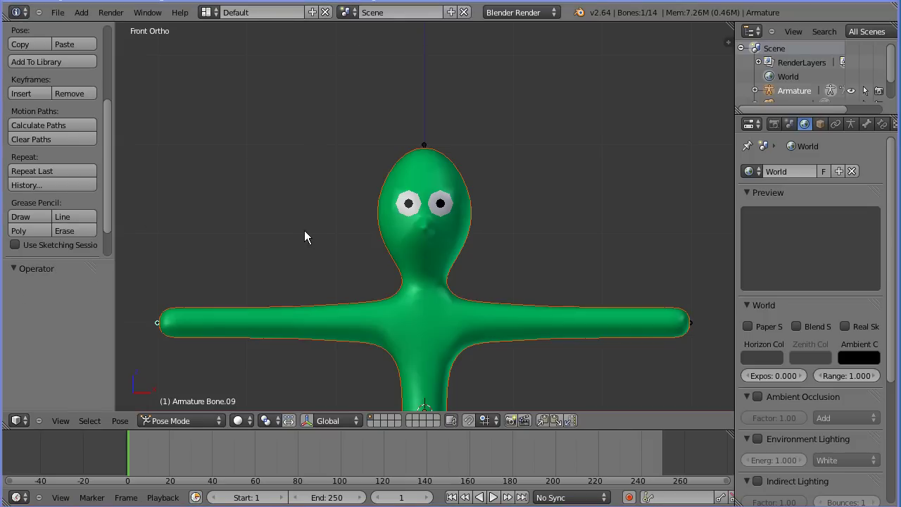
{"action": "middle_click_drag", "start_coordinate": [288, 226], "coordinate": [324, 224]}
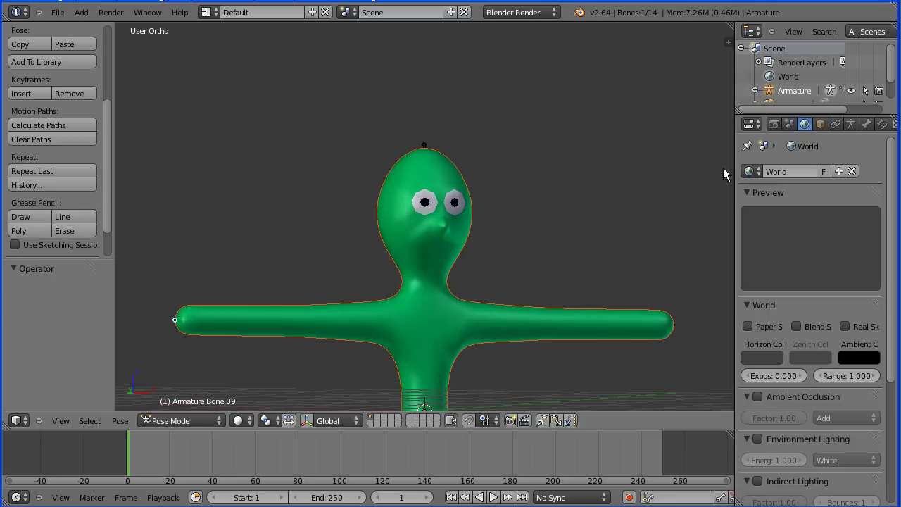
Give the figure mesh a Subdivision Surface modifier (view 1, render 2)
{"action": "right_click", "coordinate": [465, 194]}
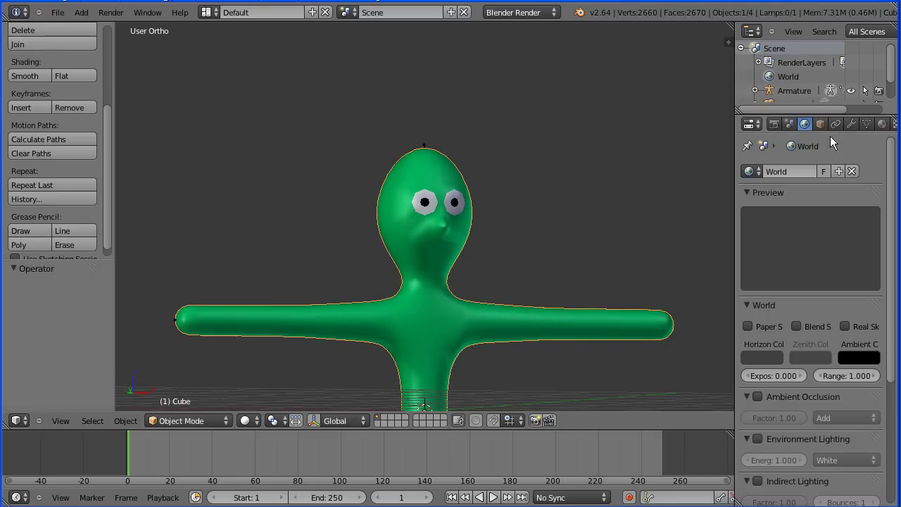
{"action": "left_click", "coordinate": [854, 125]}
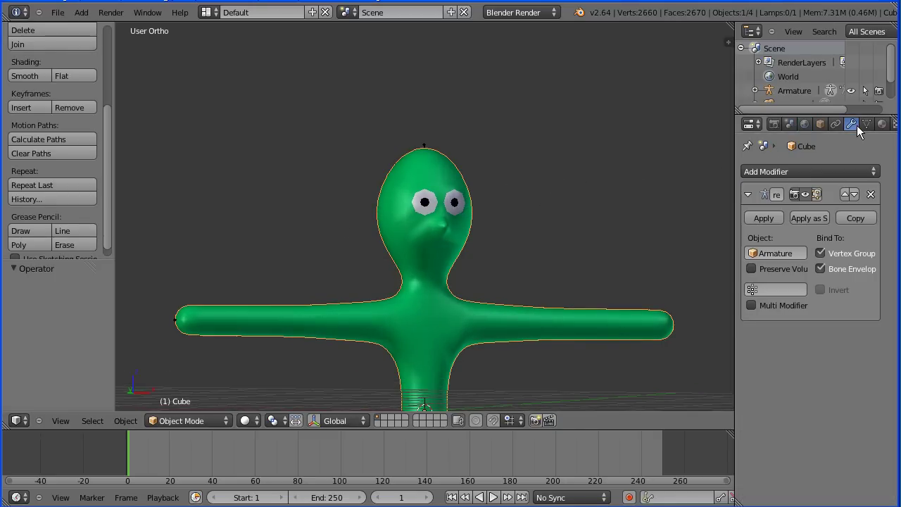
{"action": "left_click", "coordinate": [802, 171]}
{"action": "left_click", "coordinate": [597, 403]}
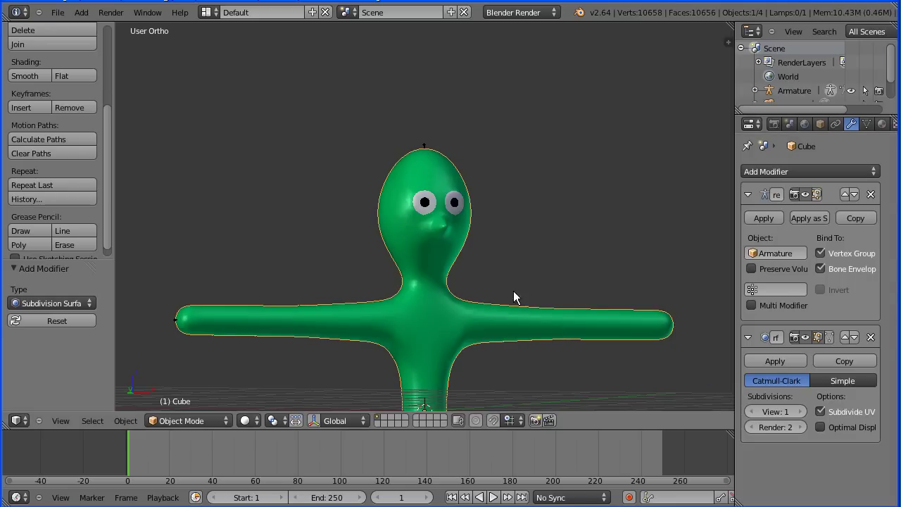
{"action": "middle_click_drag", "start_coordinate": [633, 199], "coordinate": [553, 202]}
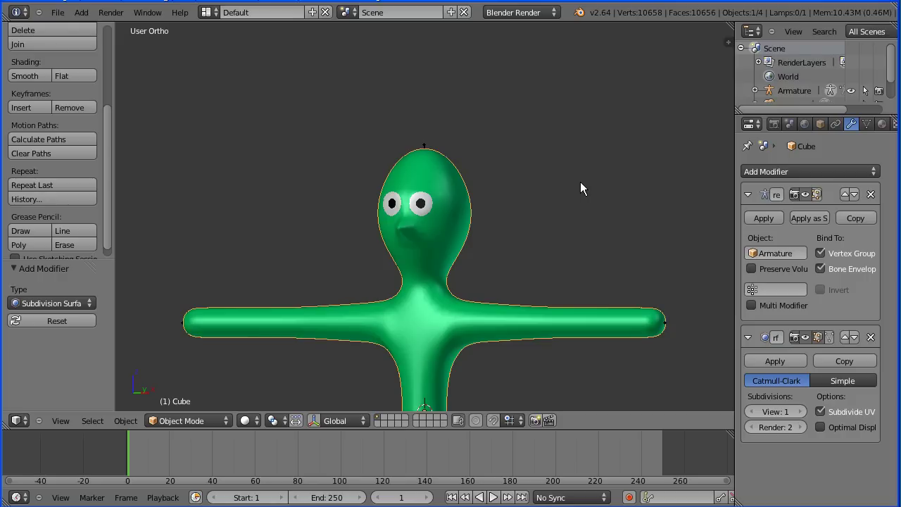
{"action": "right_click", "coordinate": [665, 325]}
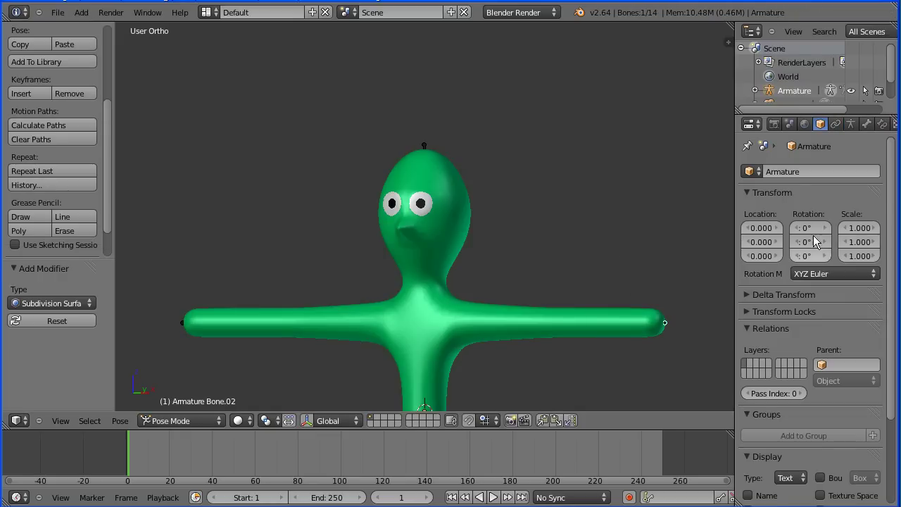